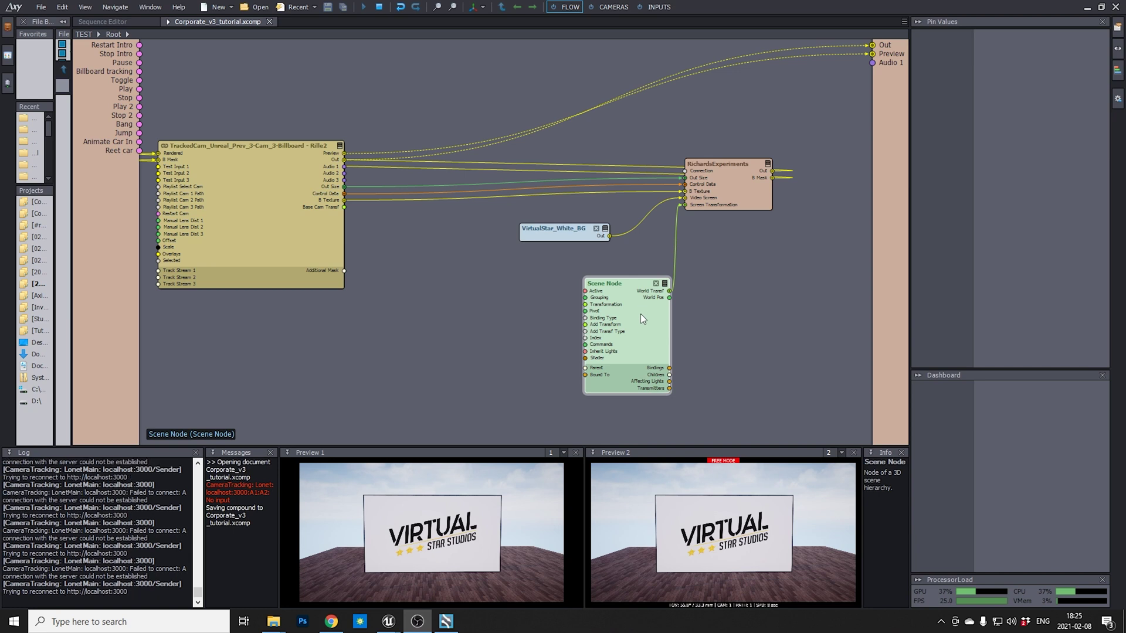
# Step: Lower the Scene Node's Y position to 1.52 in its transformation
pyautogui.moveTo(641, 314); pyautogui.dragTo(630, 314)
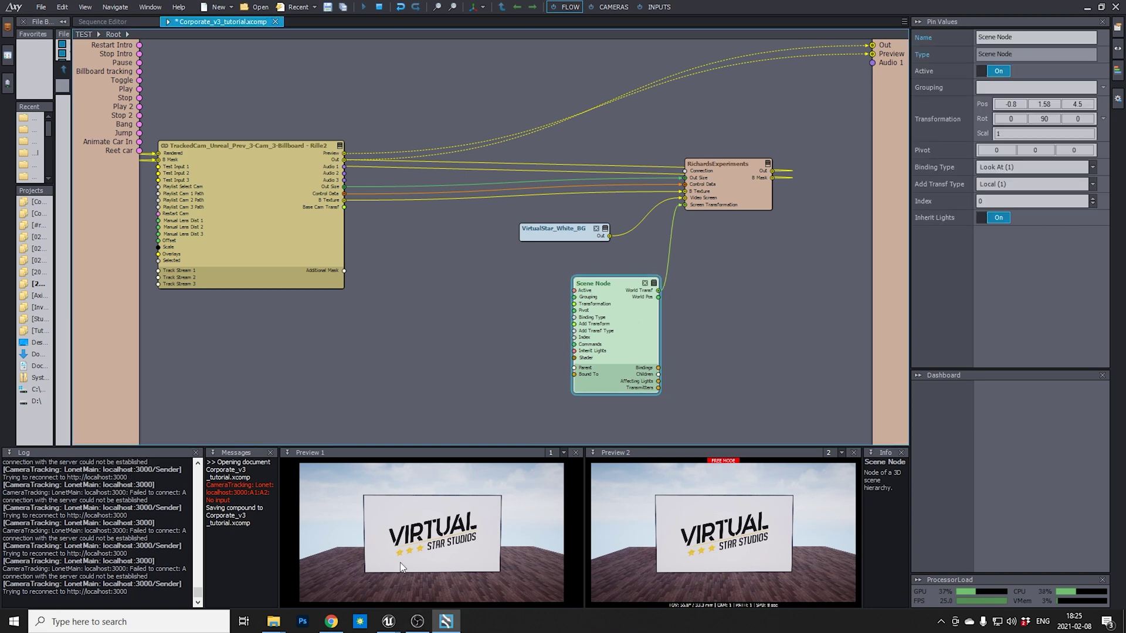
pyautogui.click(1044, 104)
pyautogui.scroll(-2, 1044, 104)
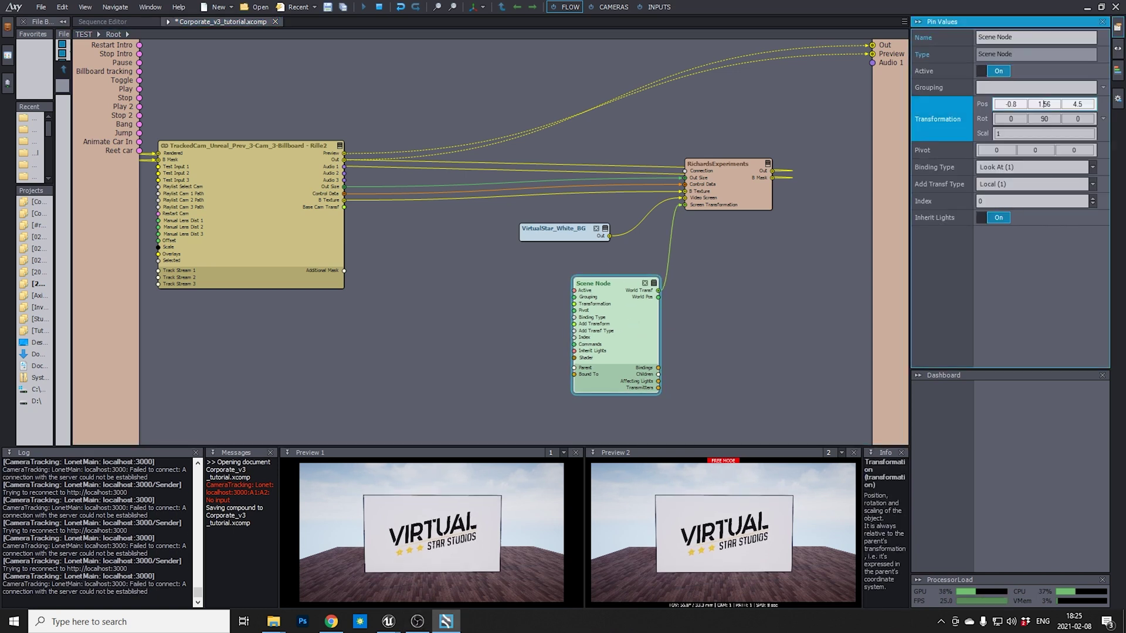
pyautogui.scroll(-2, 1043, 104)
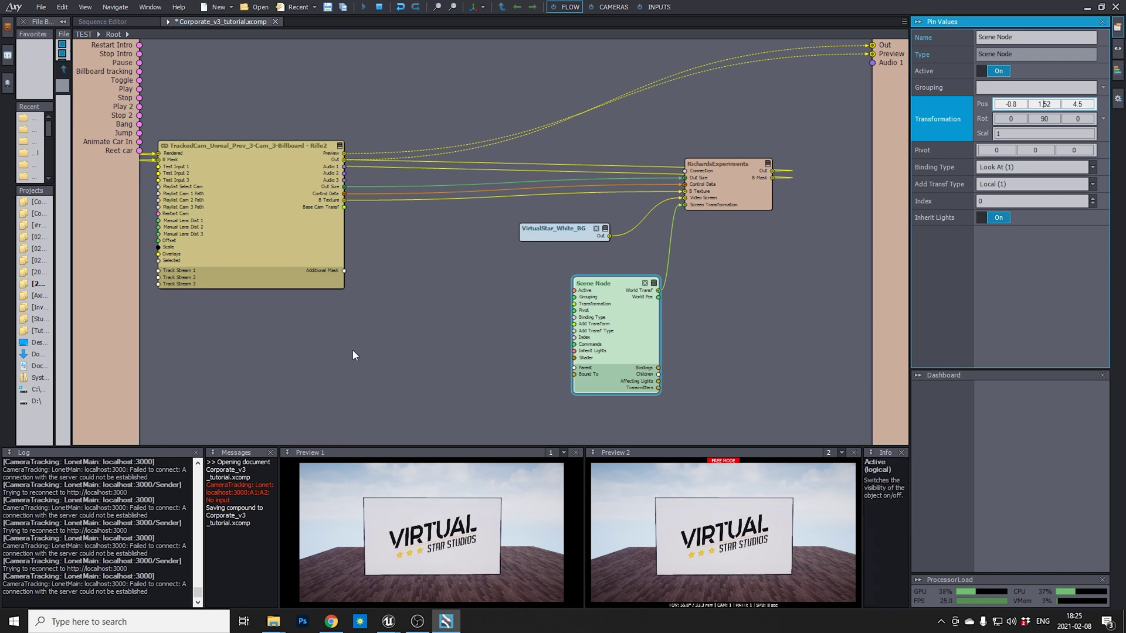
# Step: Reposition the Scene Node slightly in the graph, below the VirtualStar_White_BG and RichardsExperiments nodes
pyautogui.moveTo(394, 356); pyautogui.dragTo(456, 308, button='middle')
pyautogui.moveTo(699, 290); pyautogui.dragTo(708, 299)
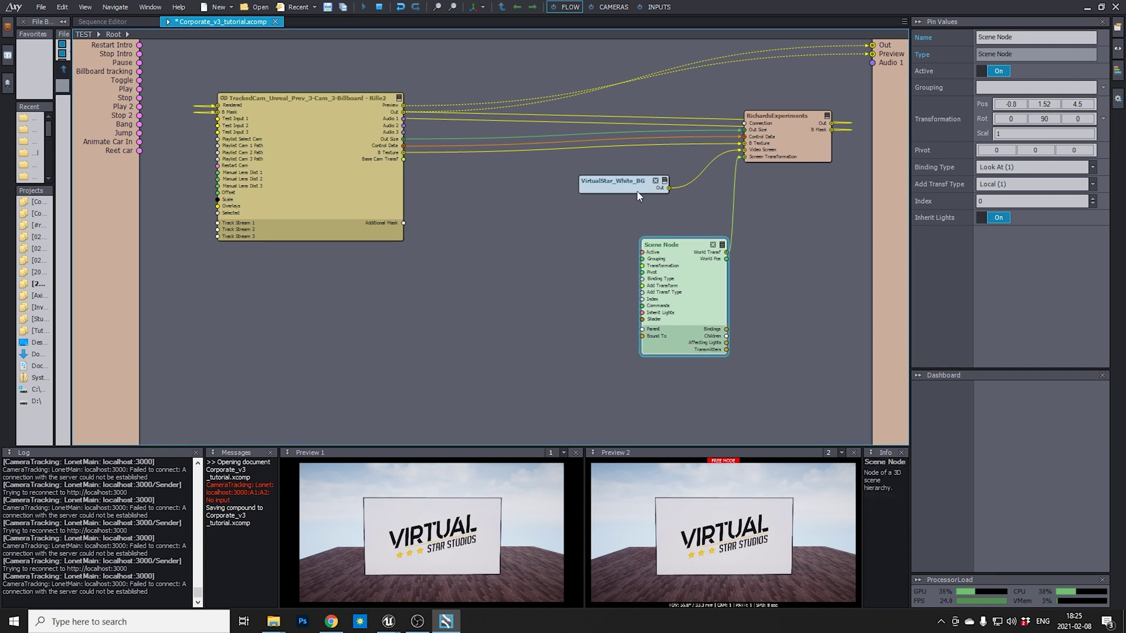
pyautogui.hotkey('ctrl', 's')
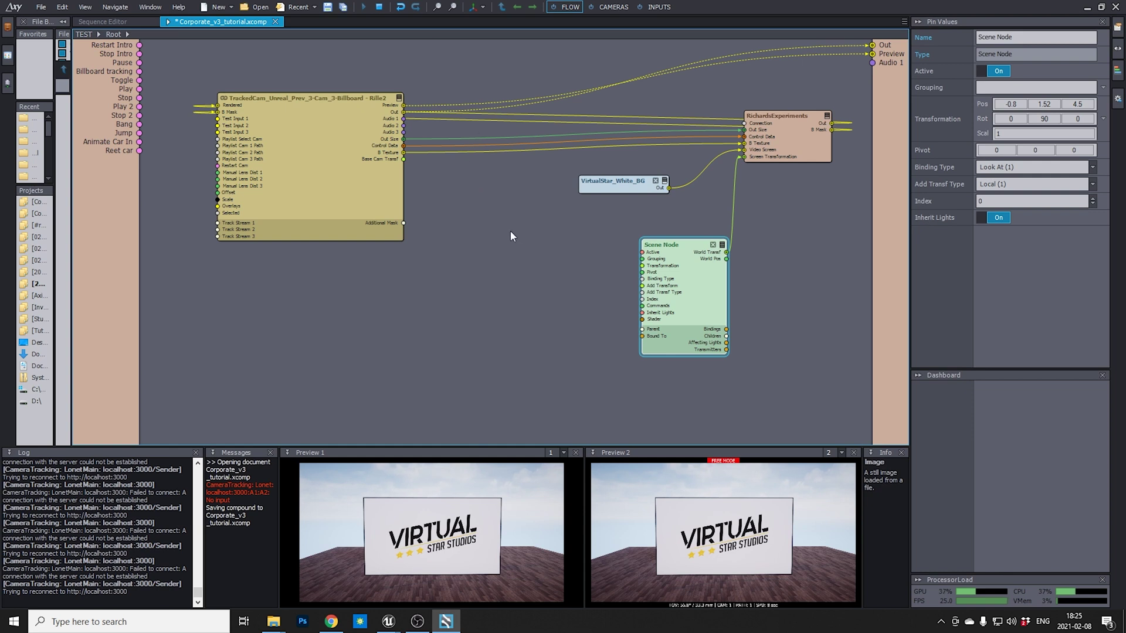
# Step: Insert a Sequencer module in the empty graph area below the TrackedCam node
pyautogui.rightClick(402, 291)
pyautogui.click(412, 295)
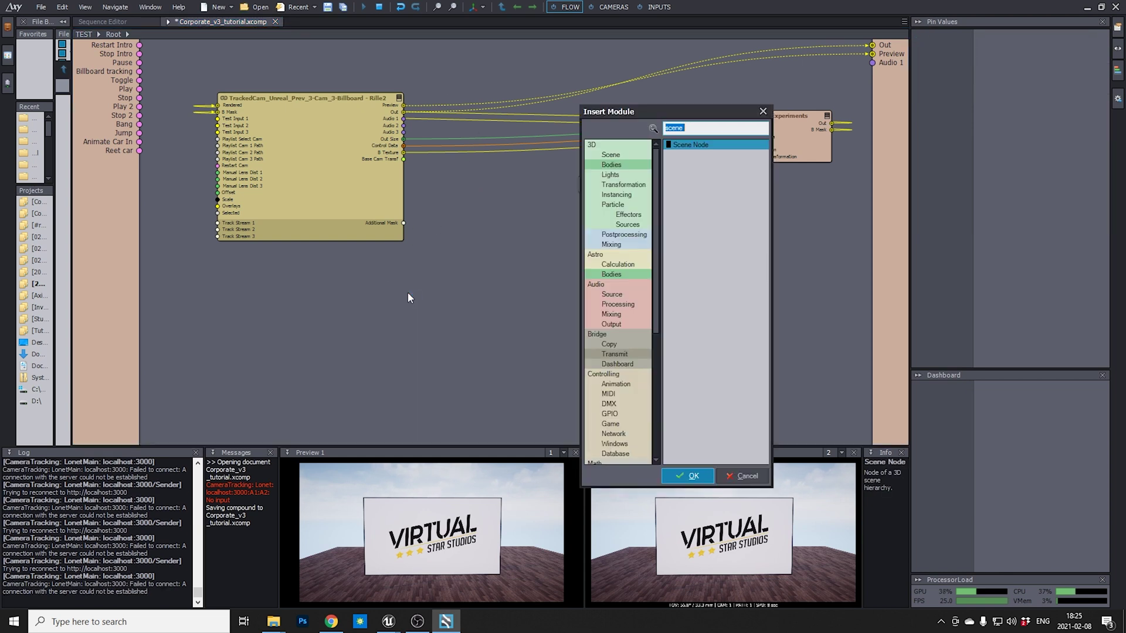
pyautogui.write('se')
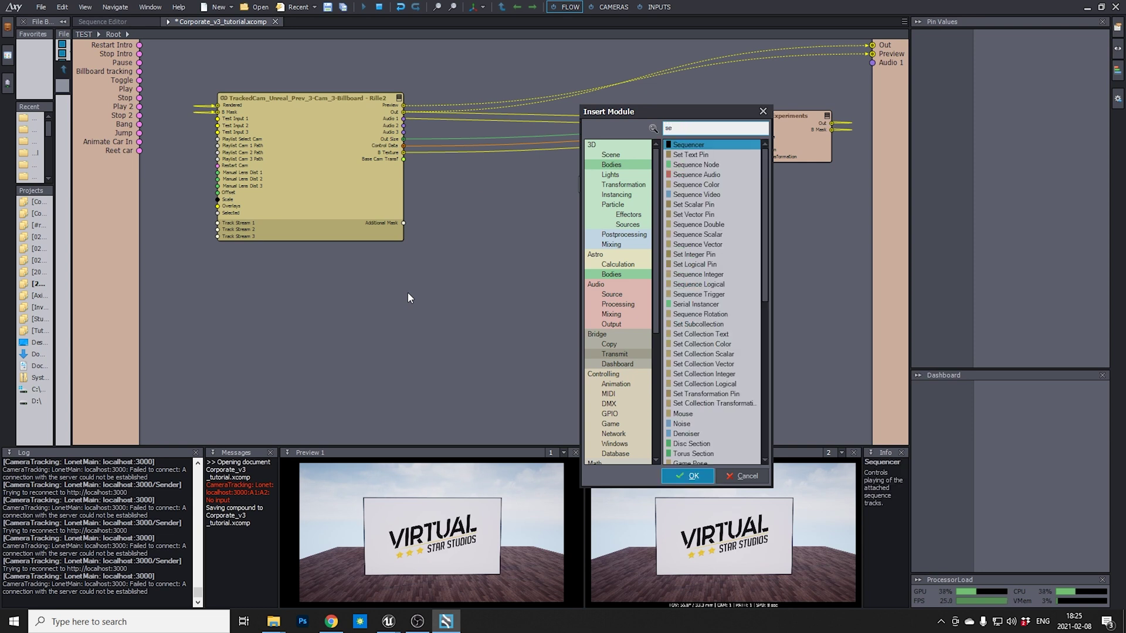
pyautogui.press('Return')
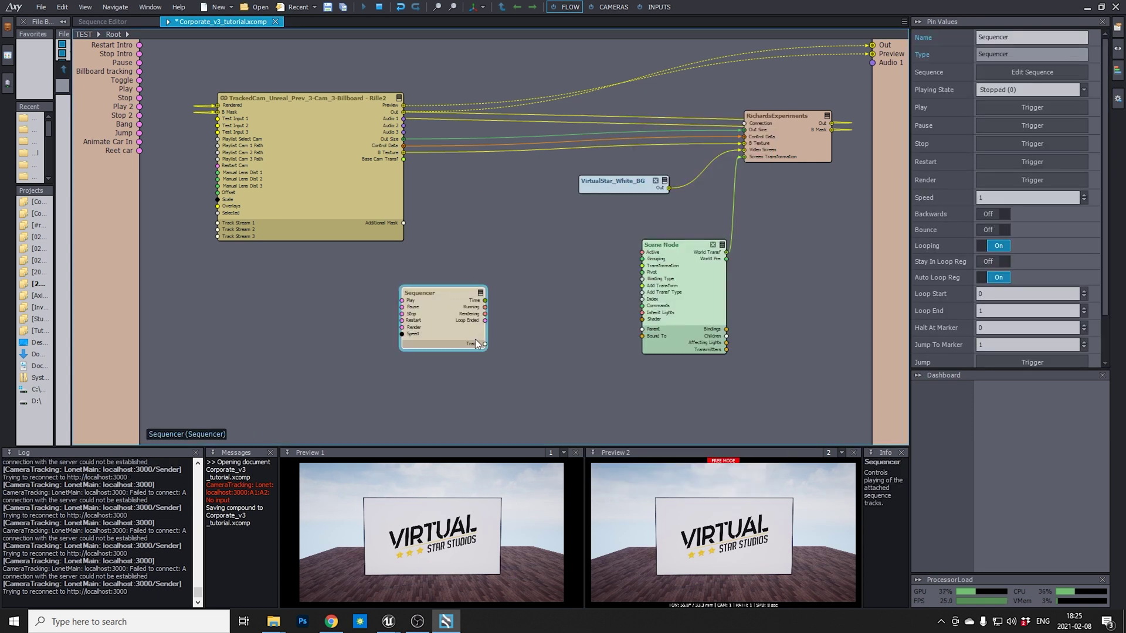
# Step: Insert a Sequence Node beside the Sequencer and connect the Sequencer's Tracks output to its Seq Position input
pyautogui.rightClick(502, 309)
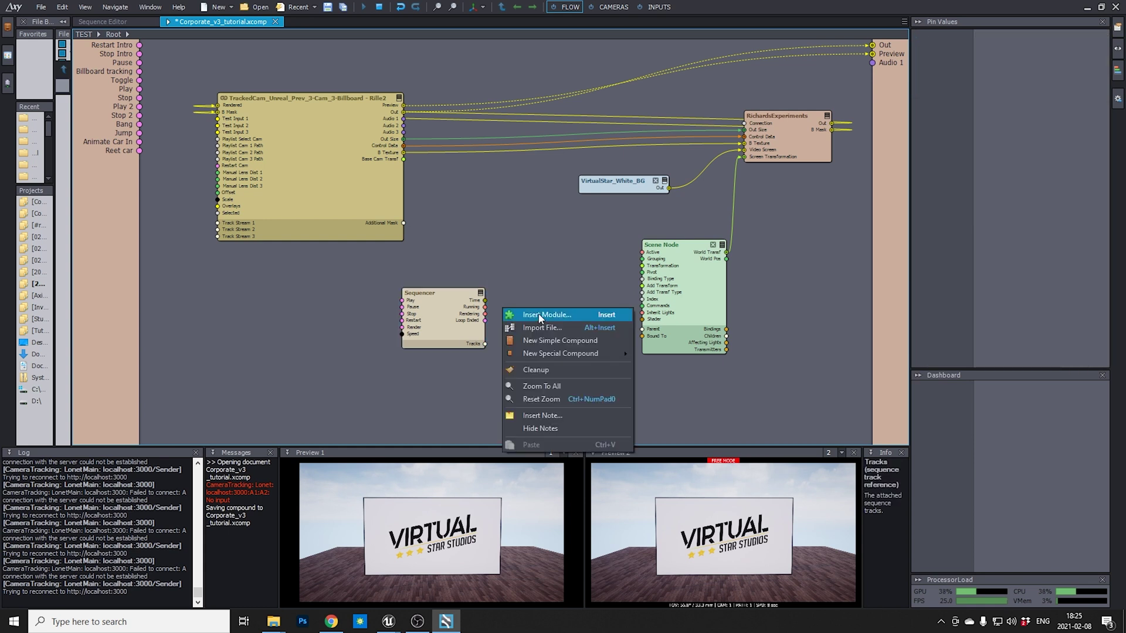
pyautogui.click(540, 315)
pyautogui.write('seuq')
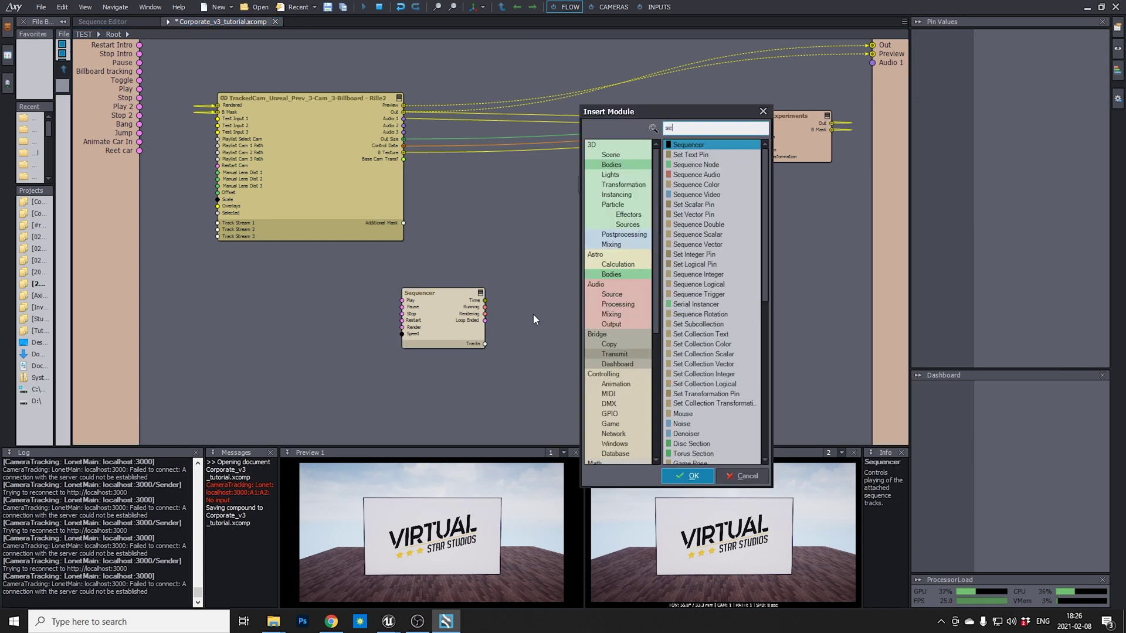
pyautogui.press('BackSpace')
pyautogui.write('que')
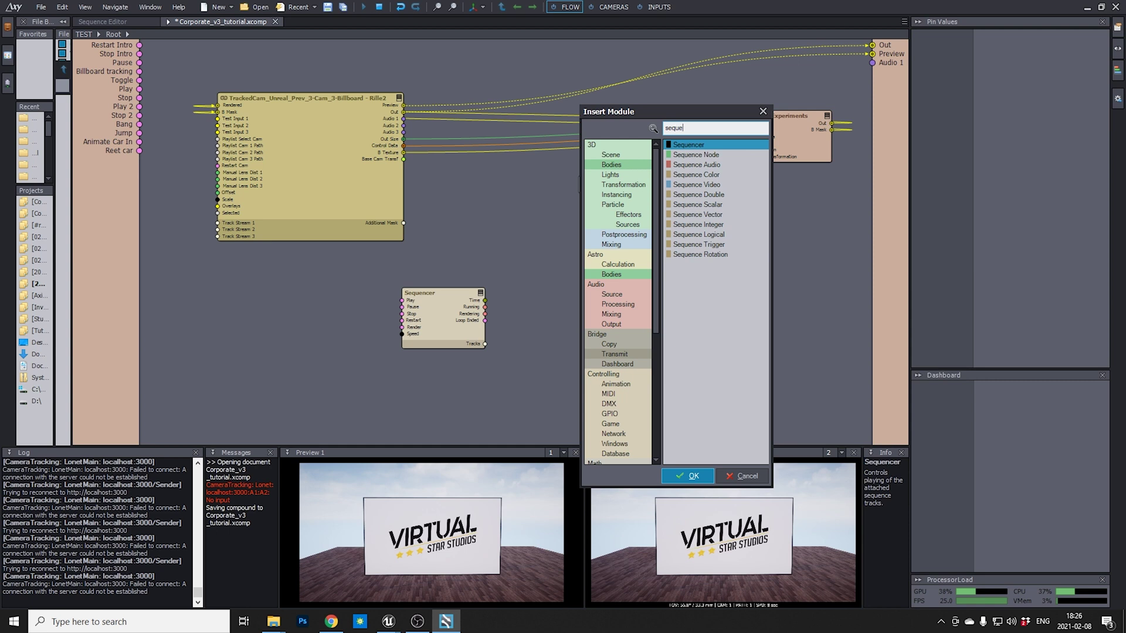
pyautogui.press('Down')
pyautogui.press('Return')
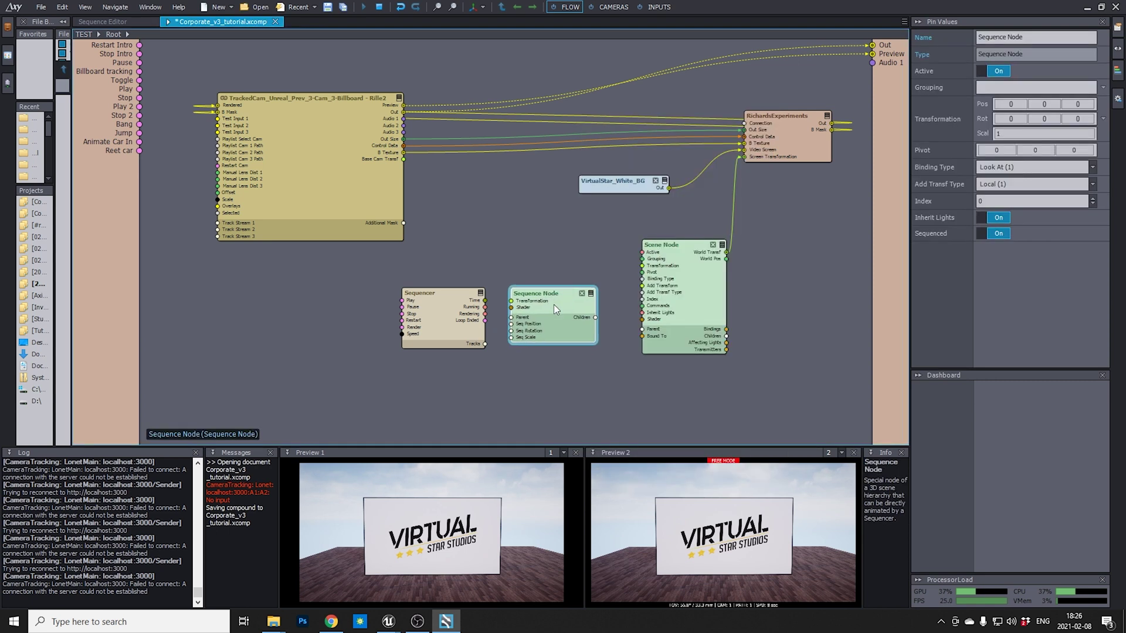
pyautogui.moveTo(511, 332); pyautogui.dragTo(511, 325)
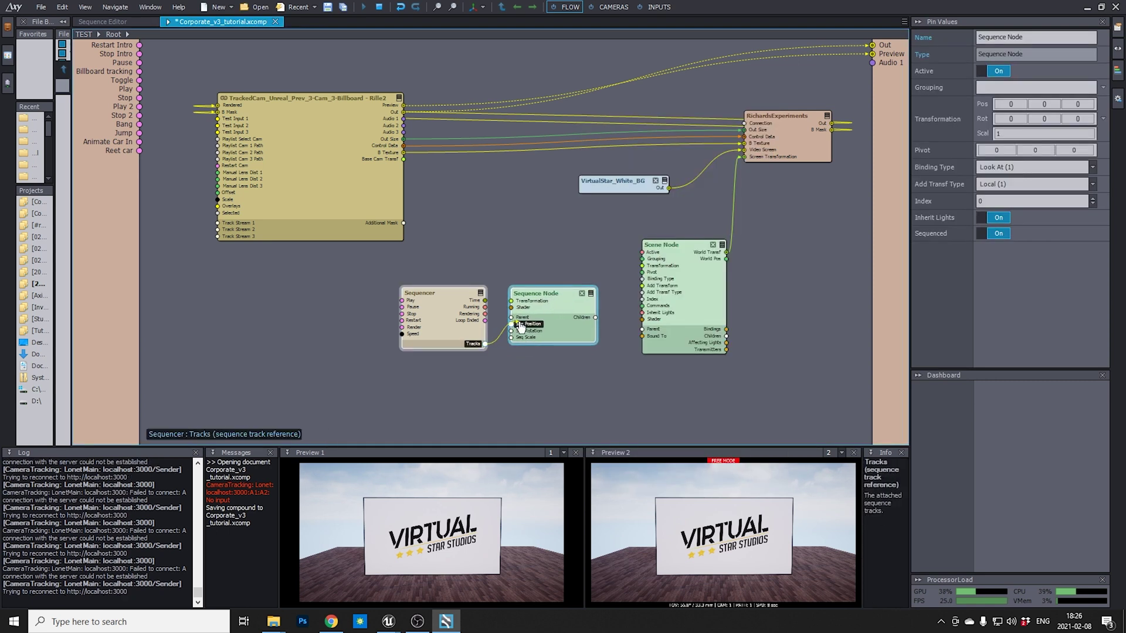
# Step: Lower the Scene Node's Y position to 1.49
pyautogui.click(713, 288)
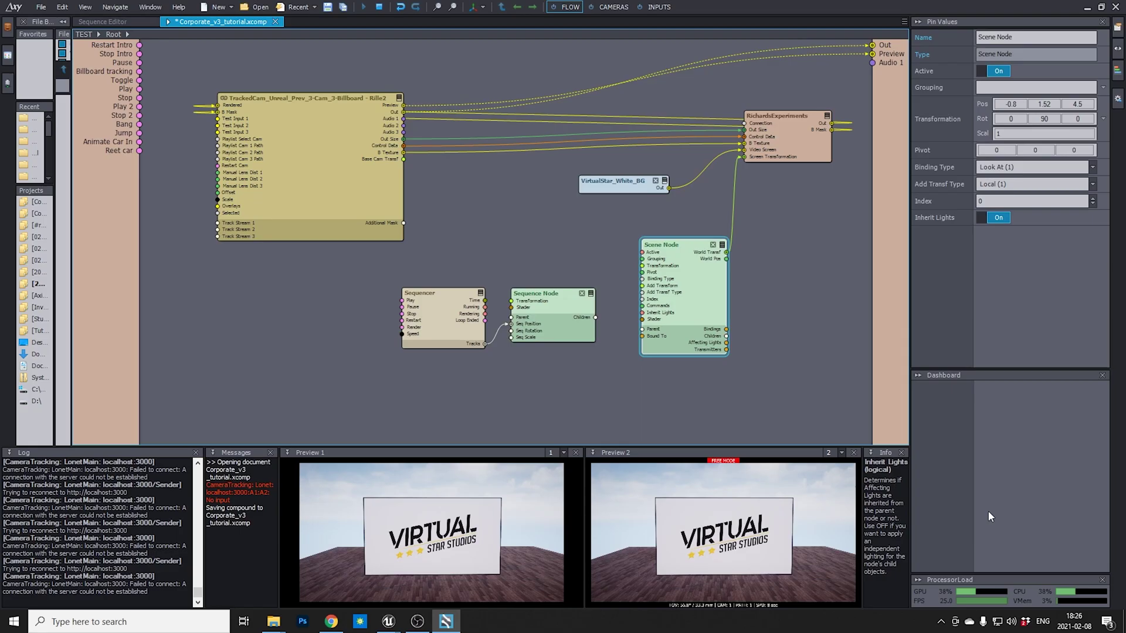
pyautogui.moveTo(1049, 105); pyautogui.dragTo(1047, 105)
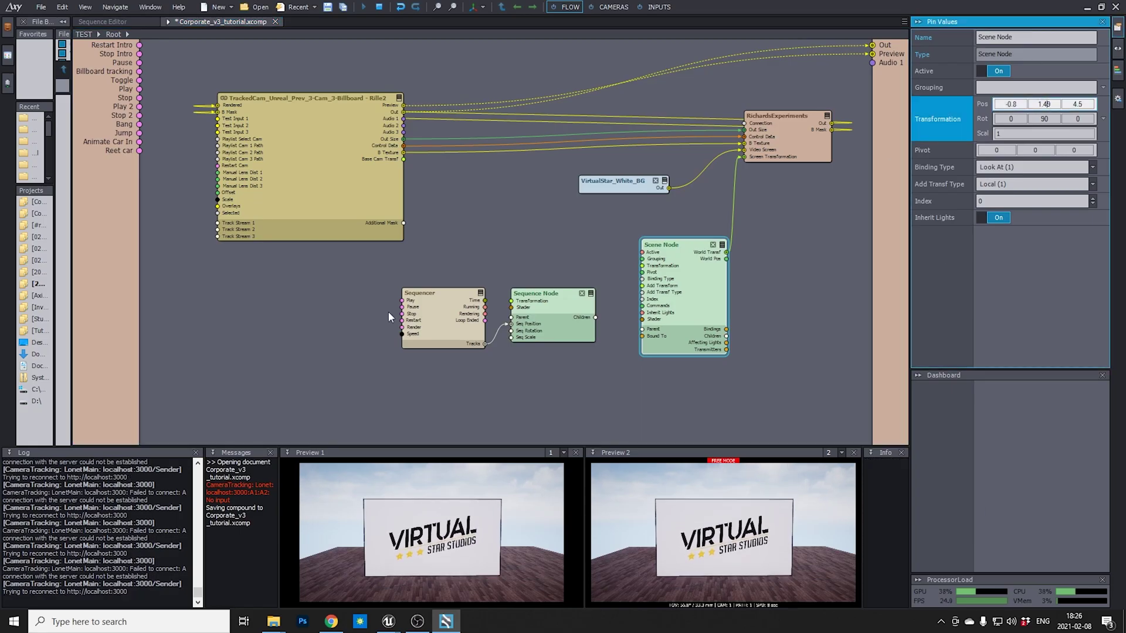
# Step: Expand the Sequence Node's pins and connect its World Transf output to the Scene Node's Add Transform input
pyautogui.click(593, 298)
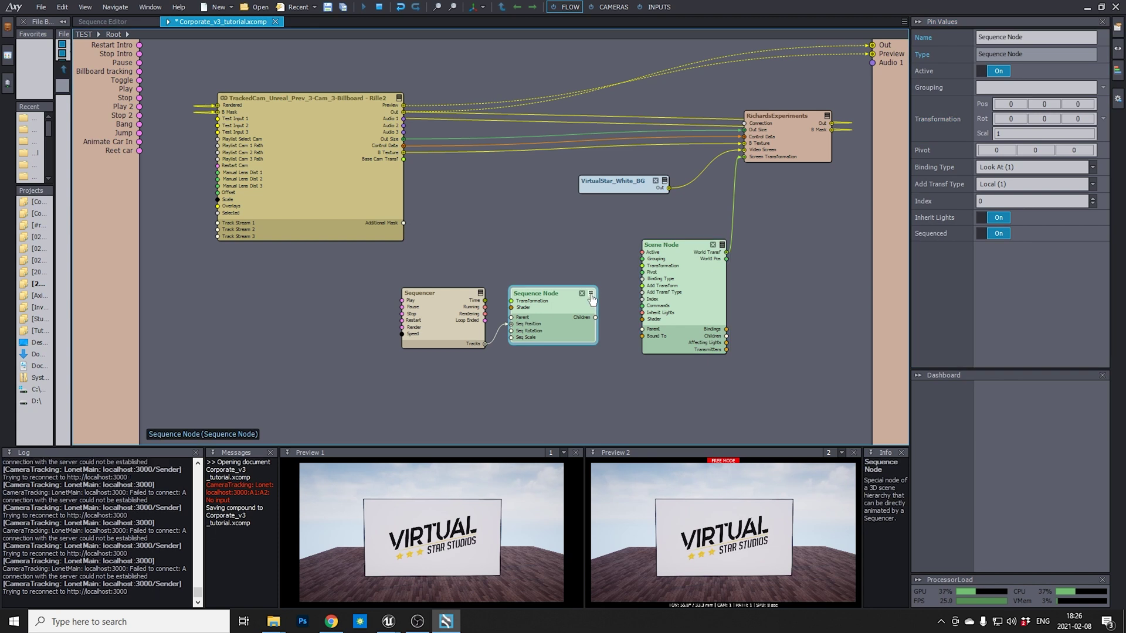
pyautogui.click(591, 295)
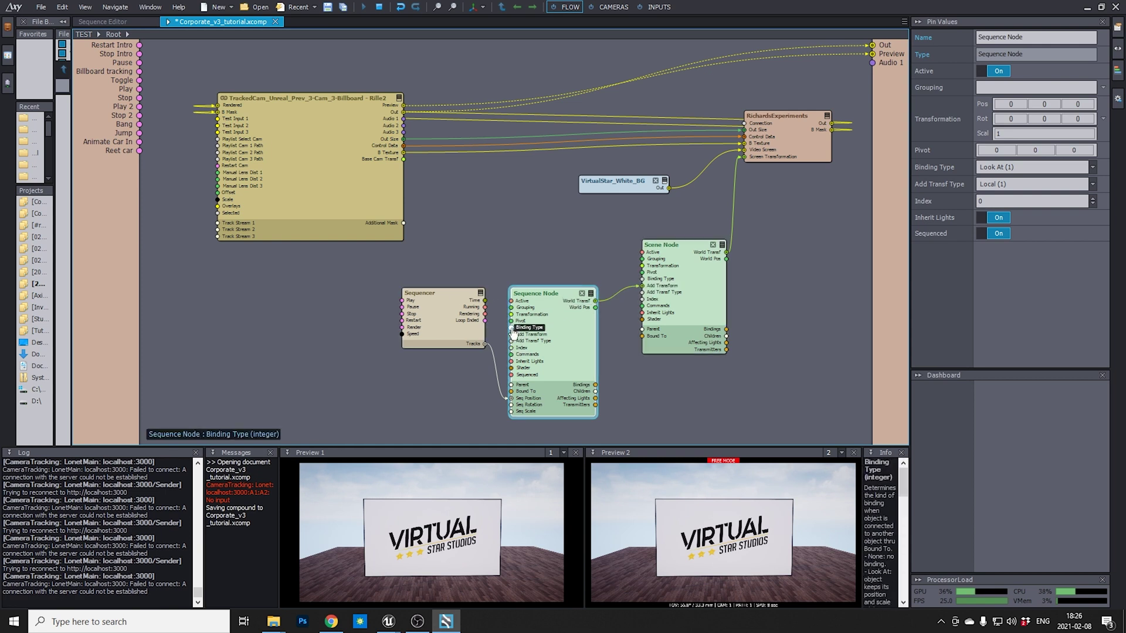
# Step: Raise the Scene Node's Y position slightly to adjust the height of the video screen
pyautogui.click(694, 326)
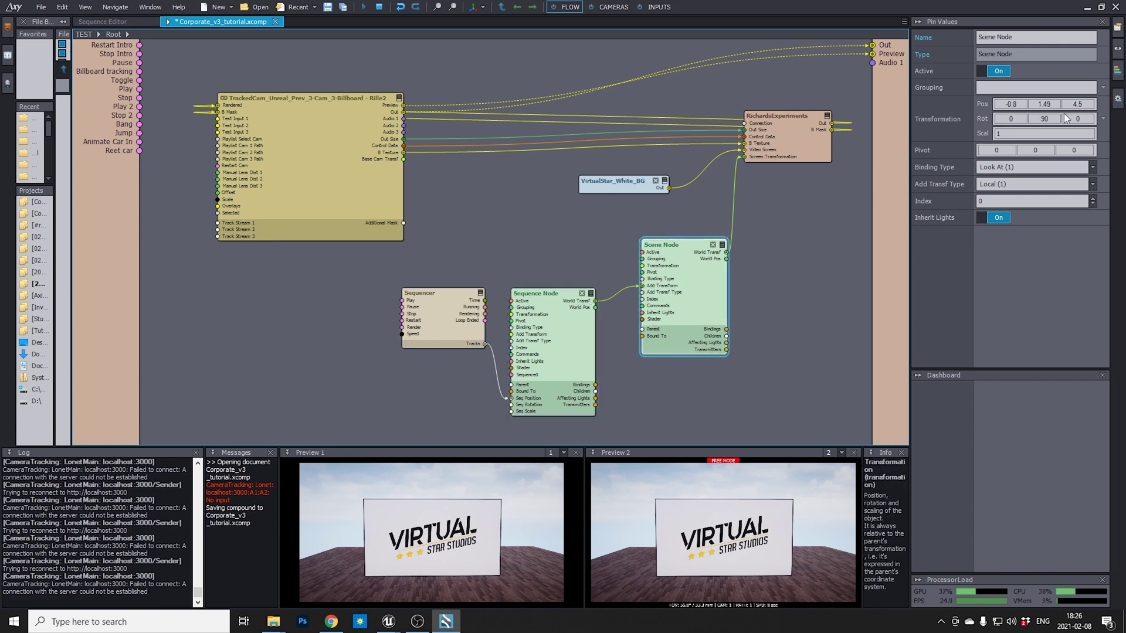
pyautogui.click(1046, 103)
pyautogui.scroll(-1, 1046, 104)
pyautogui.scroll(2, 1047, 104)
pyautogui.scroll(-1, 1047, 104)
pyautogui.scroll(1, 1046, 104)
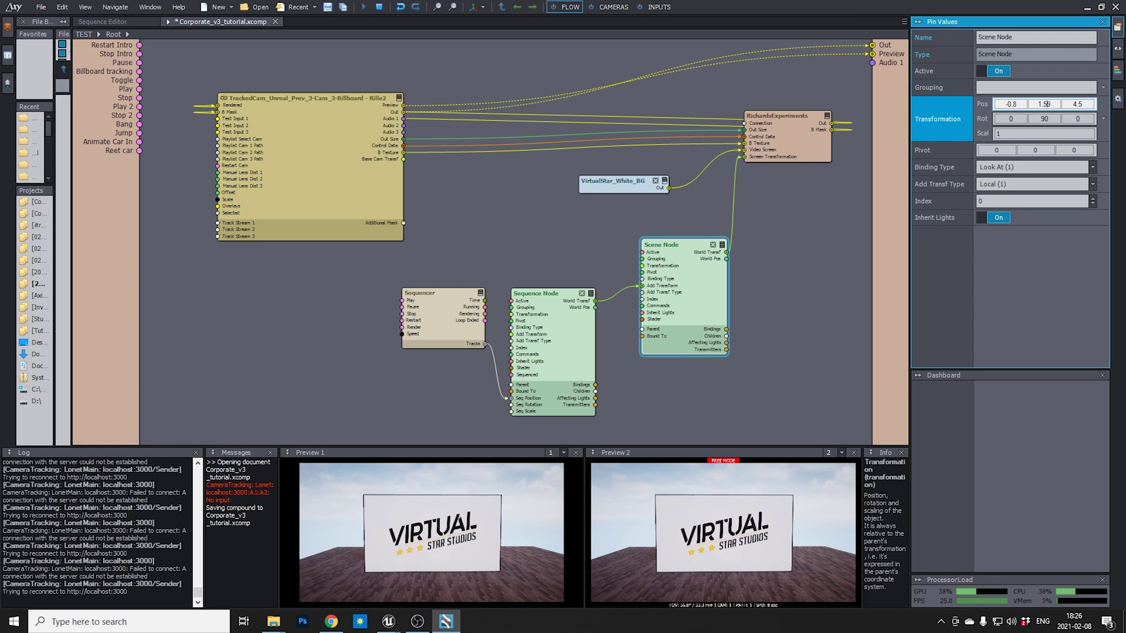
pyautogui.click(457, 266)
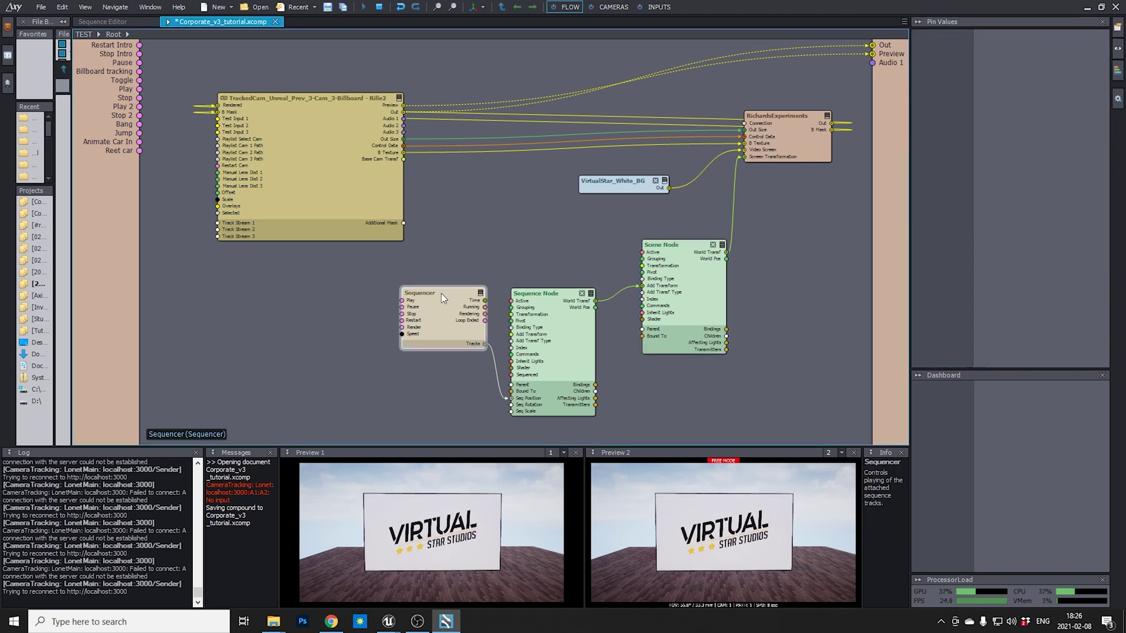
# Step: Open the Sequencer's timeline for editing and extend the Sequence Node's position part to 4 seconds
pyautogui.doubleClick(441, 293)
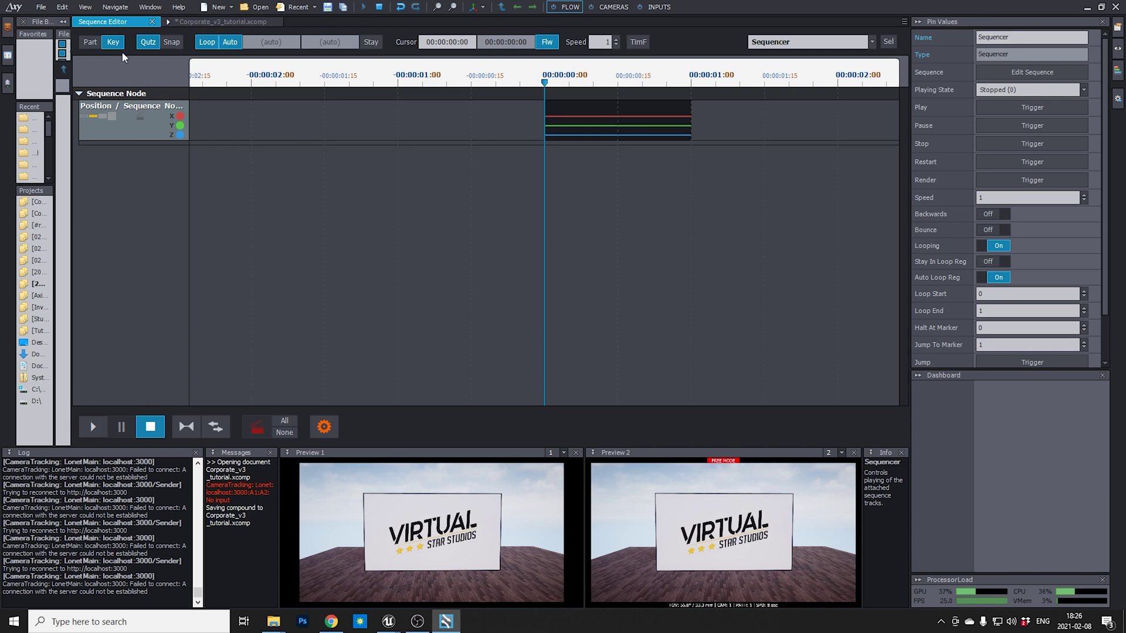
pyautogui.click(90, 42)
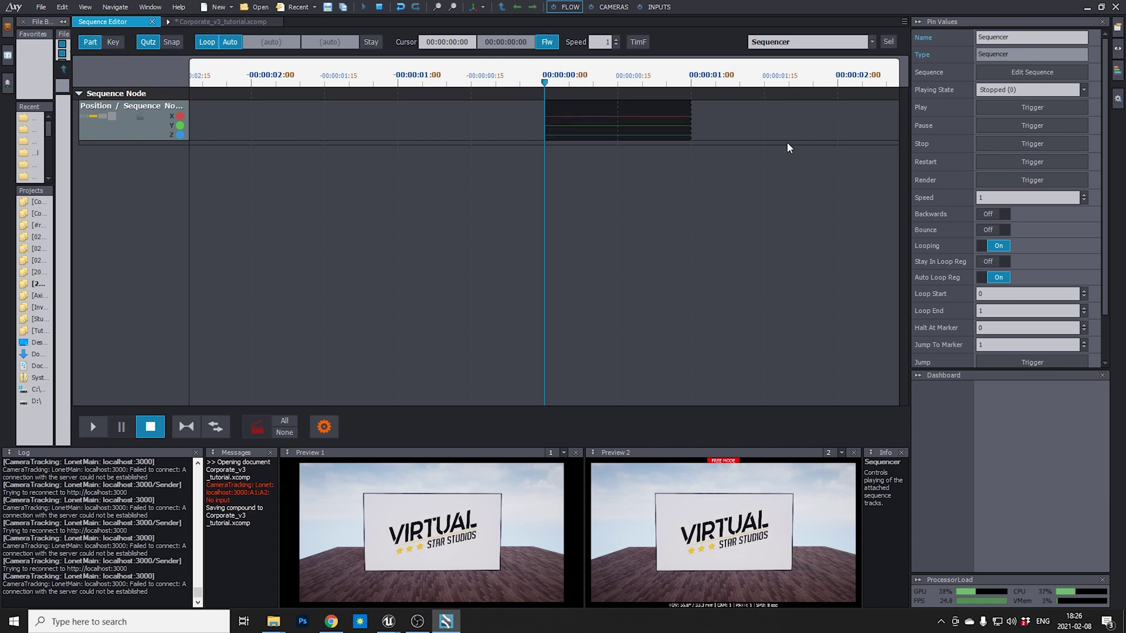
pyautogui.moveTo(692, 120); pyautogui.dragTo(872, 120)
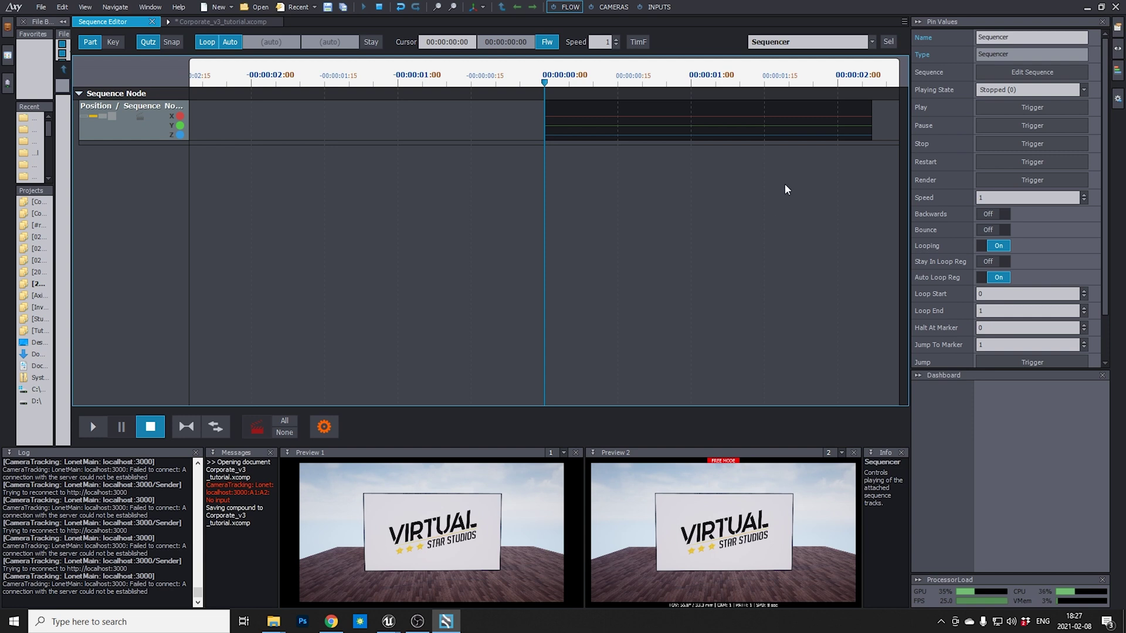
pyautogui.press('alt')
pyautogui.moveTo(815, 181); pyautogui.dragTo(604, 194, button='middle')
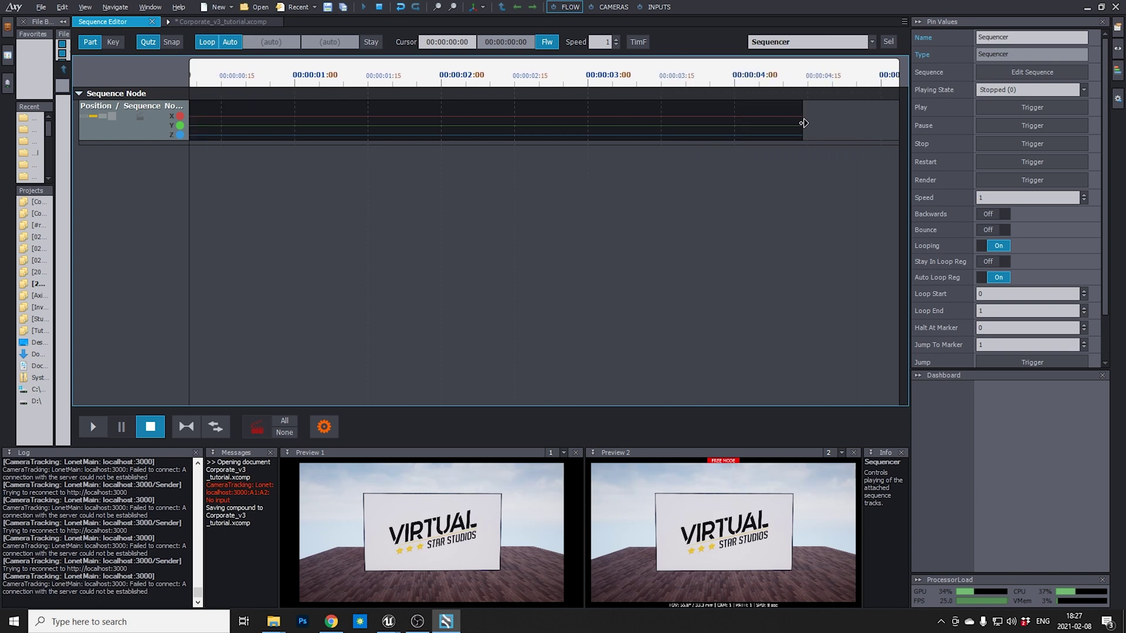
pyautogui.moveTo(804, 122); pyautogui.dragTo(735, 122)
pyautogui.hscroll(-2, 644, 214)
pyautogui.moveTo(644, 215); pyautogui.dragTo(635, 217, button='middle')
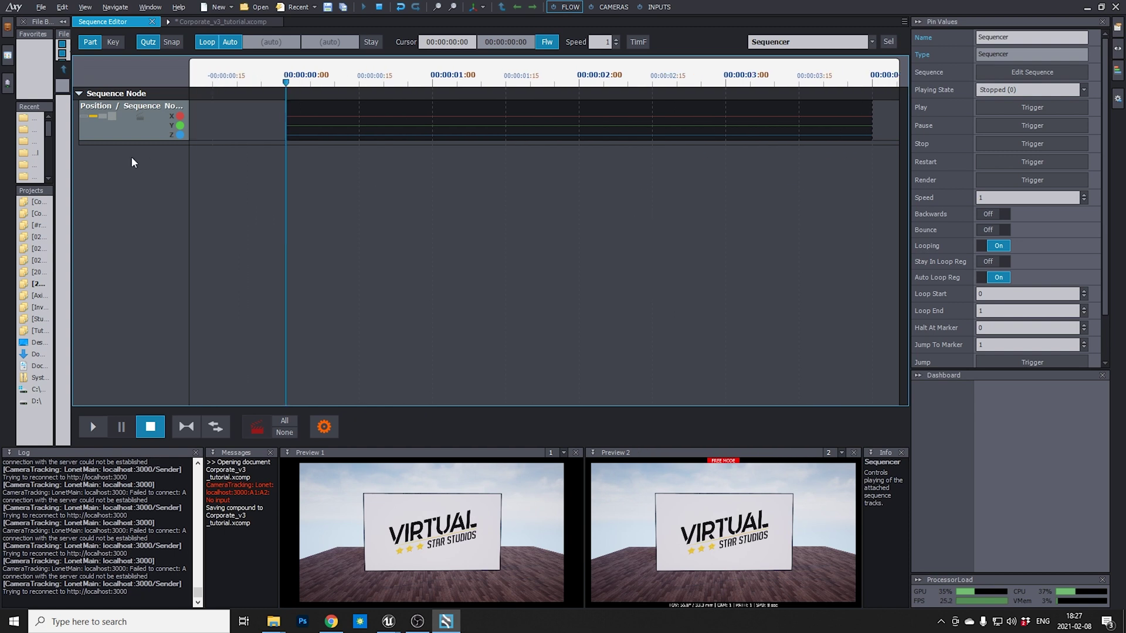
# Step: Enlarge the Position track's Y curve and add keyframes at 00:00:00:00, 00:00:01:24 and 00:00:03:15
pyautogui.doubleClick(113, 120)
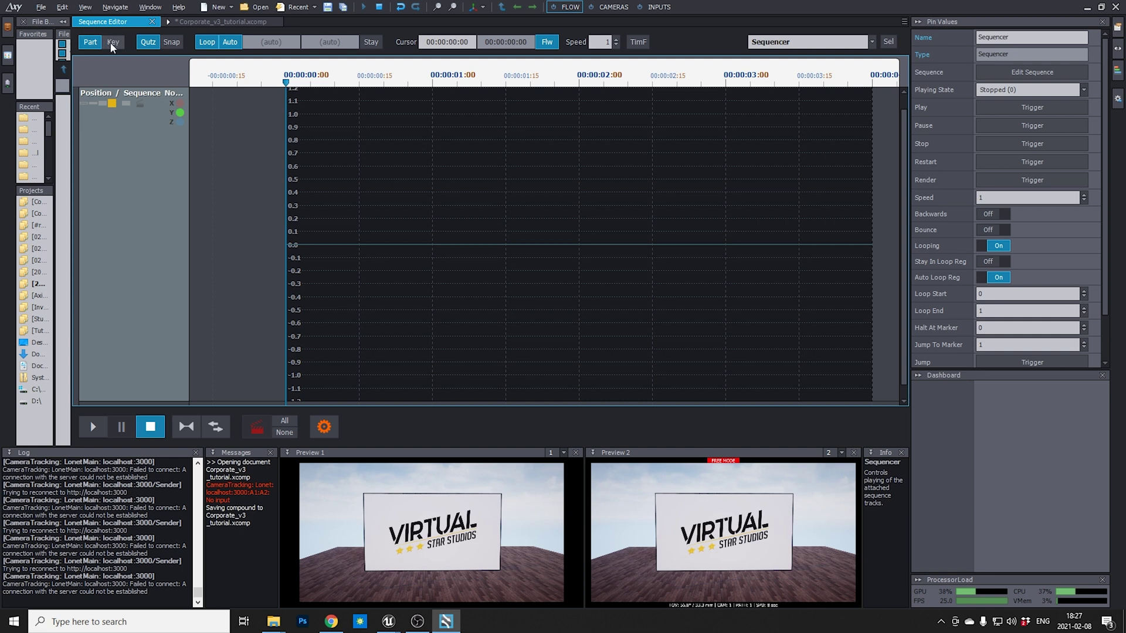
pyautogui.click(112, 43)
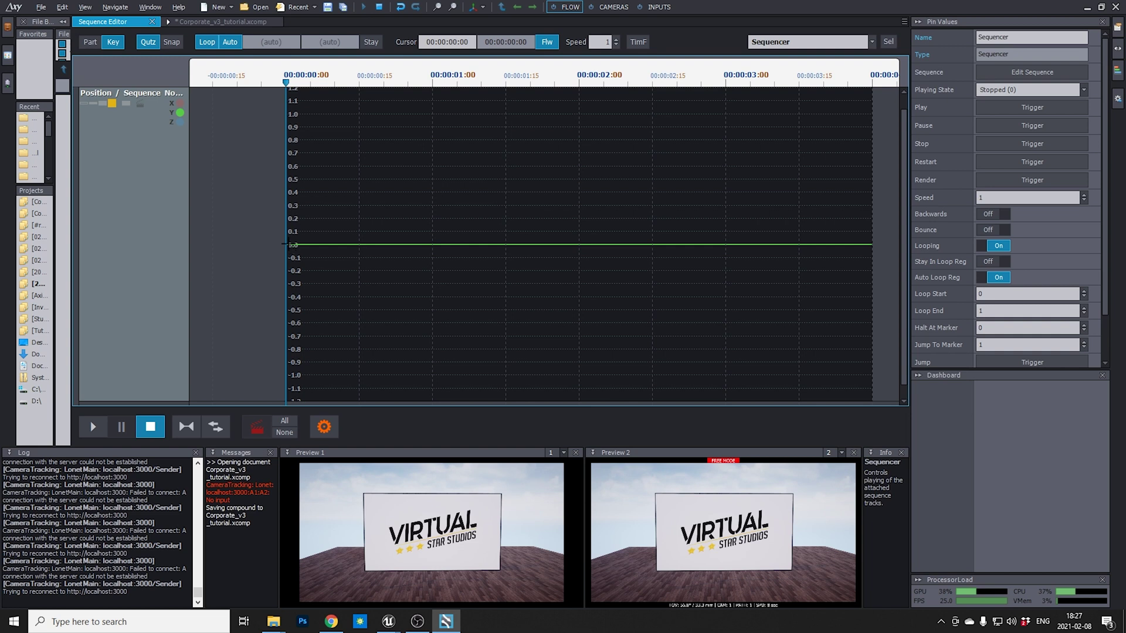
pyautogui.click(287, 245)
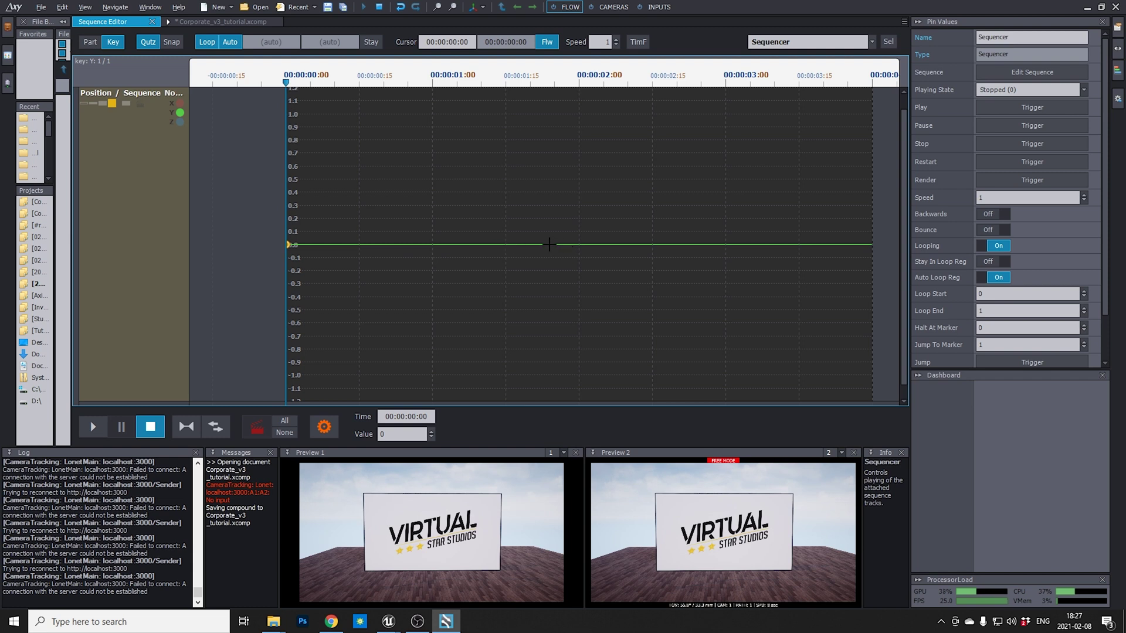
pyautogui.click(550, 244)
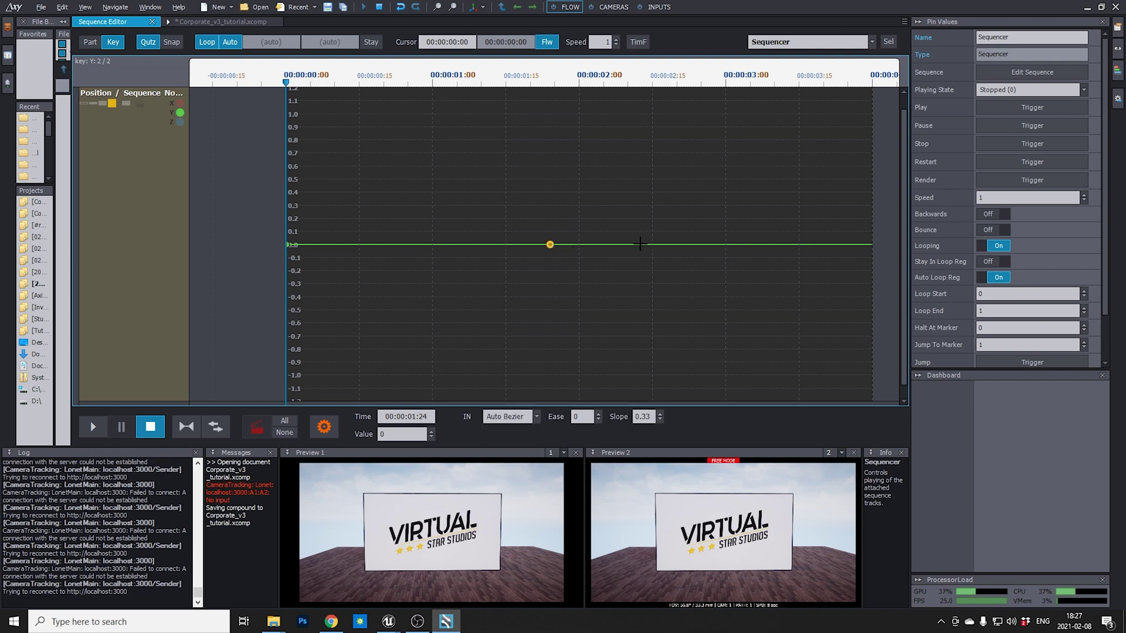
pyautogui.click(799, 245)
# Step: Raise the last Y keyframe to about 1.1 and the first one to about 1.15
pyautogui.moveTo(799, 244); pyautogui.dragTo(800, 101)
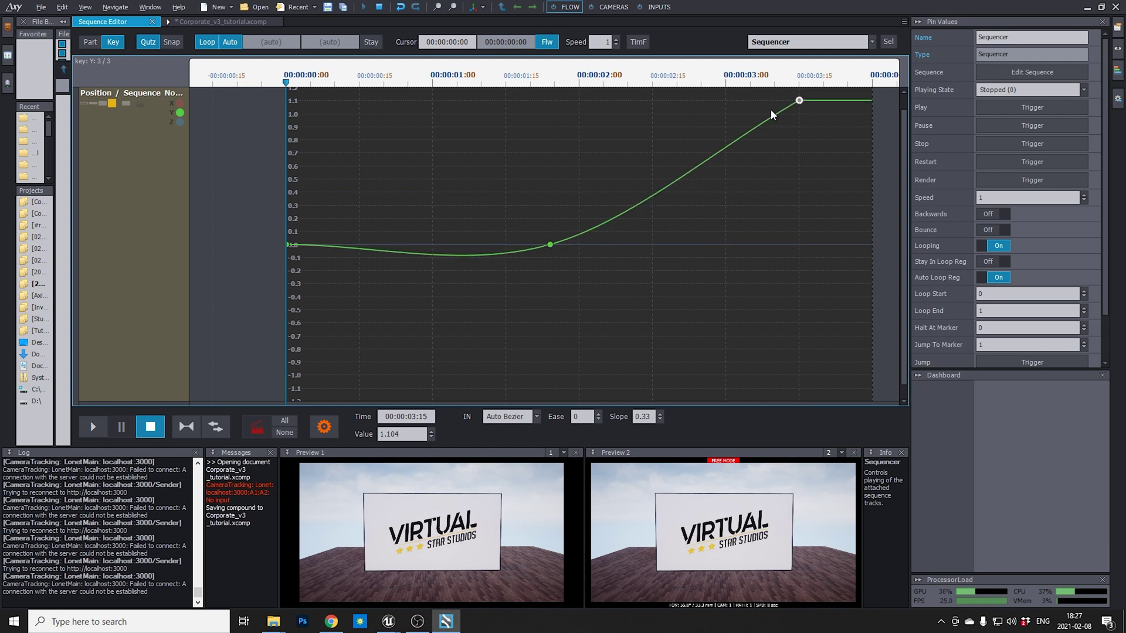
pyautogui.moveTo(288, 244); pyautogui.dragTo(284, 104)
pyautogui.scroll(-1, 358, 177)
pyautogui.scroll(2, 357, 179)
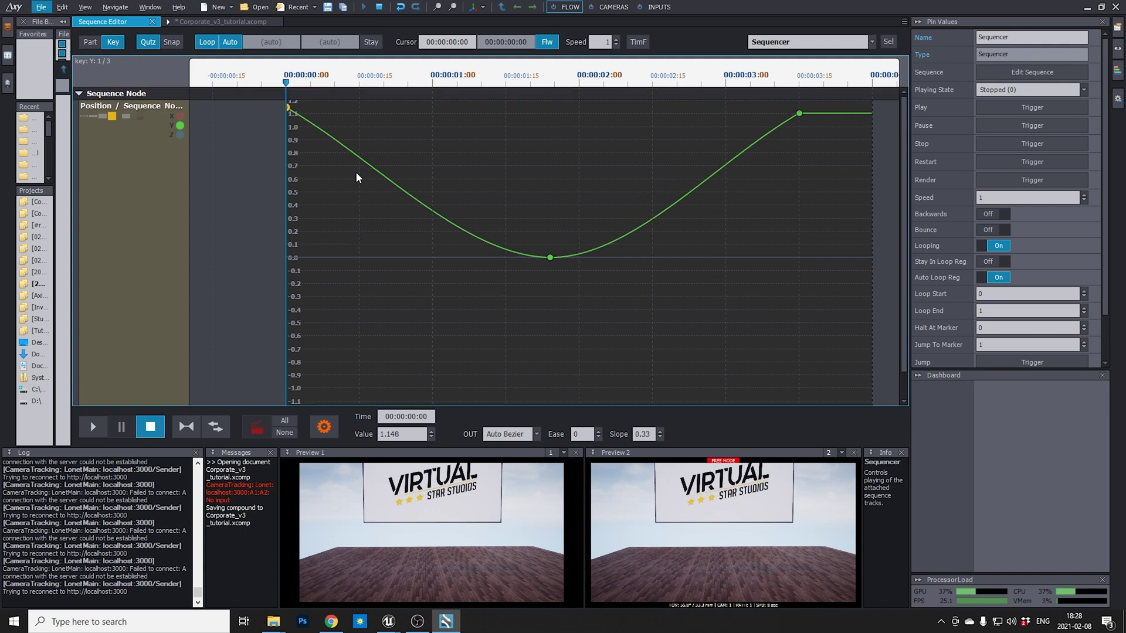
# Step: Raise the first Y keyframe to a value of about 2.95
pyautogui.keyDown('alt'); pyautogui.scroll(-2, 356, 178); pyautogui.keyUp('alt')
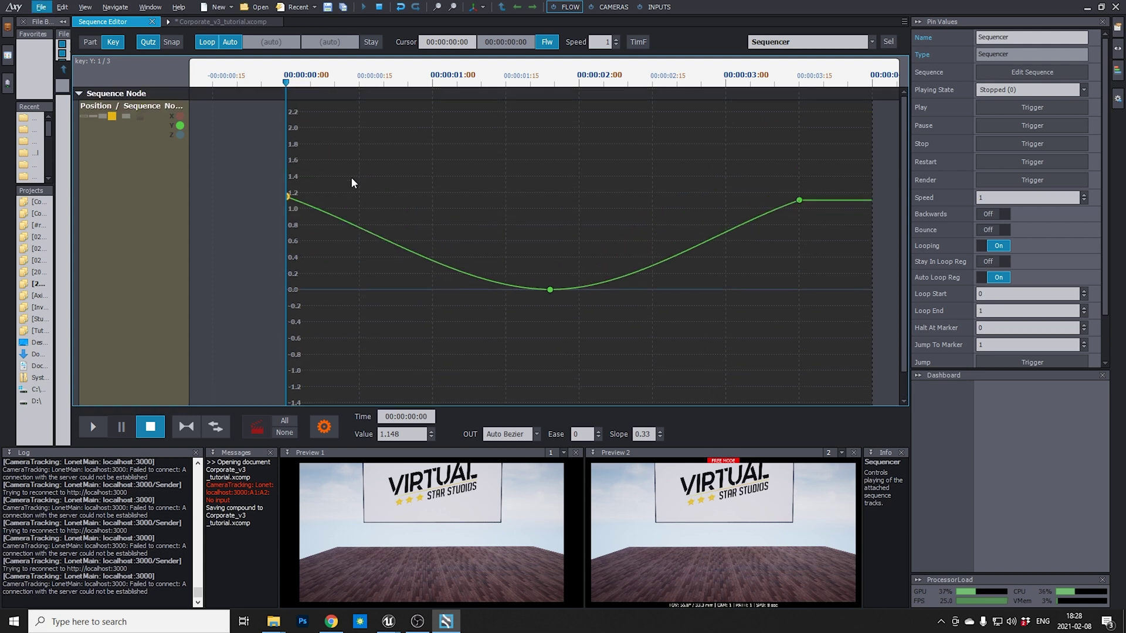
pyautogui.keyDown('alt'); pyautogui.scroll(-5, 352, 183); pyautogui.keyUp('alt')
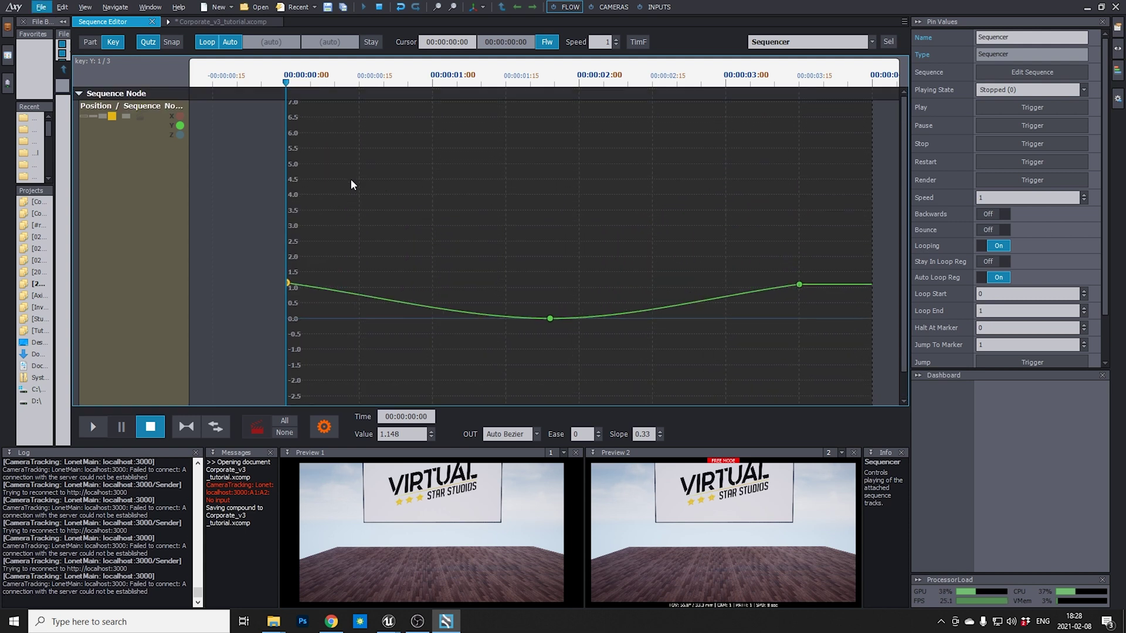
pyautogui.moveTo(288, 285); pyautogui.dragTo(288, 226)
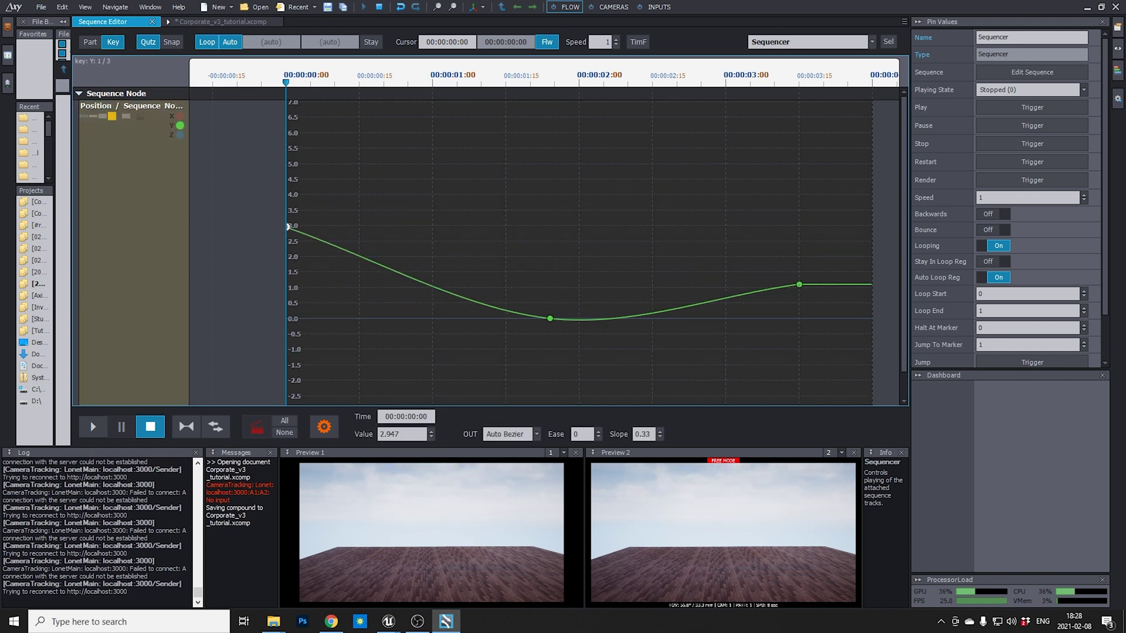
# Step: Raise the last Y keyframe to about 3.22 and play the sequence
pyautogui.click(800, 285)
pyautogui.moveTo(799, 285); pyautogui.dragTo(800, 219)
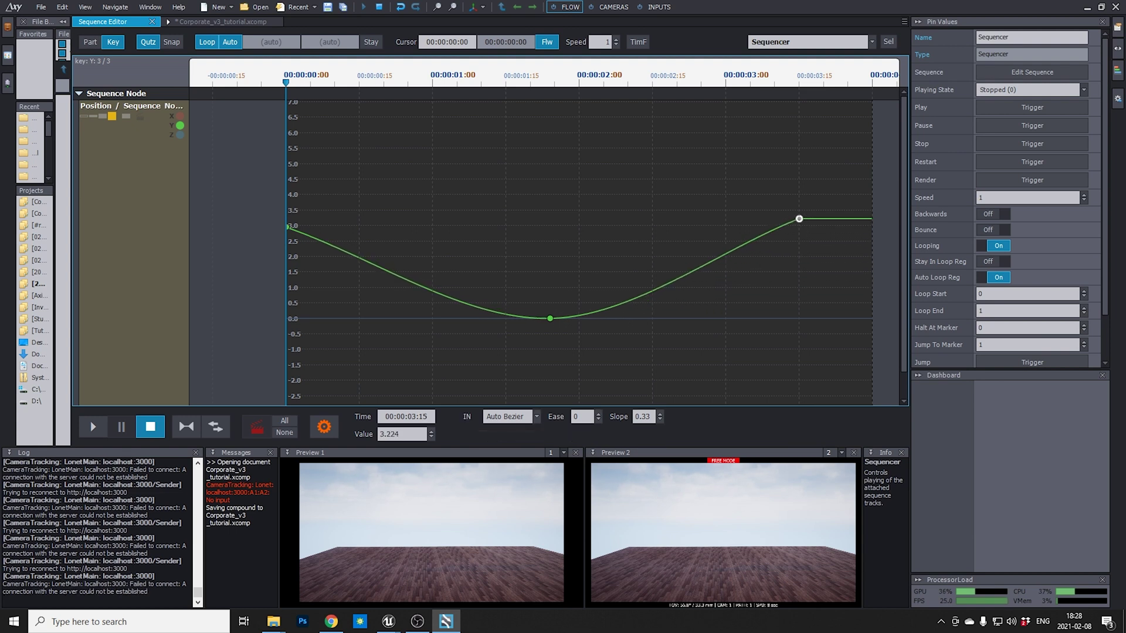
pyautogui.click(1040, 105)
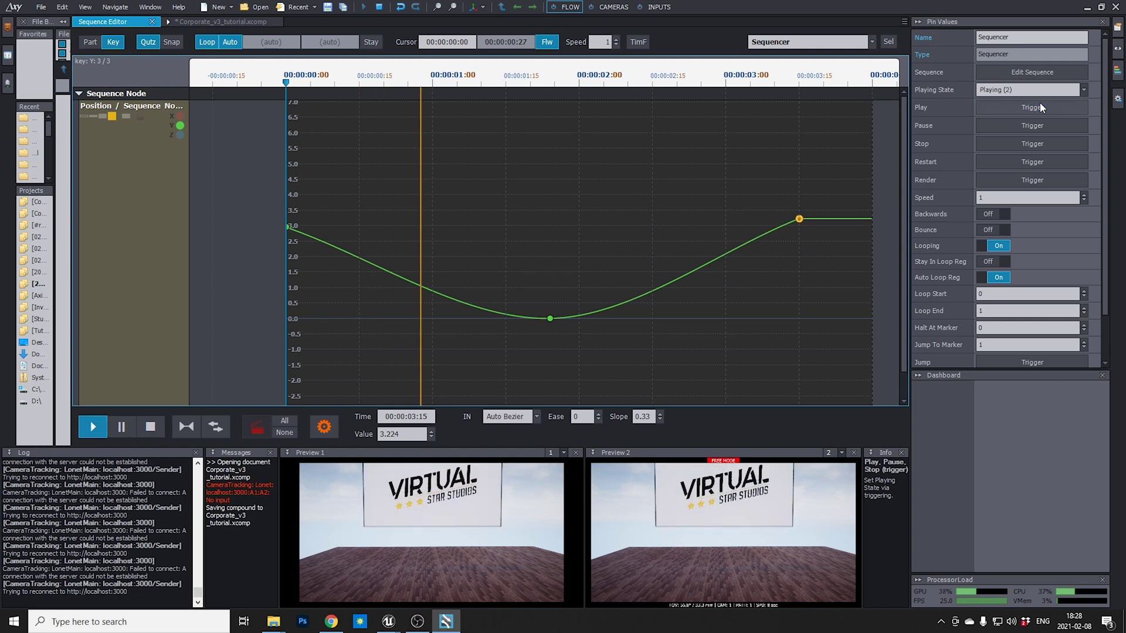
# Step: Stop the playback and add a timeline marker at 00:00:01:24, aligned with the middle Y keyframe
pyautogui.click(1032, 144)
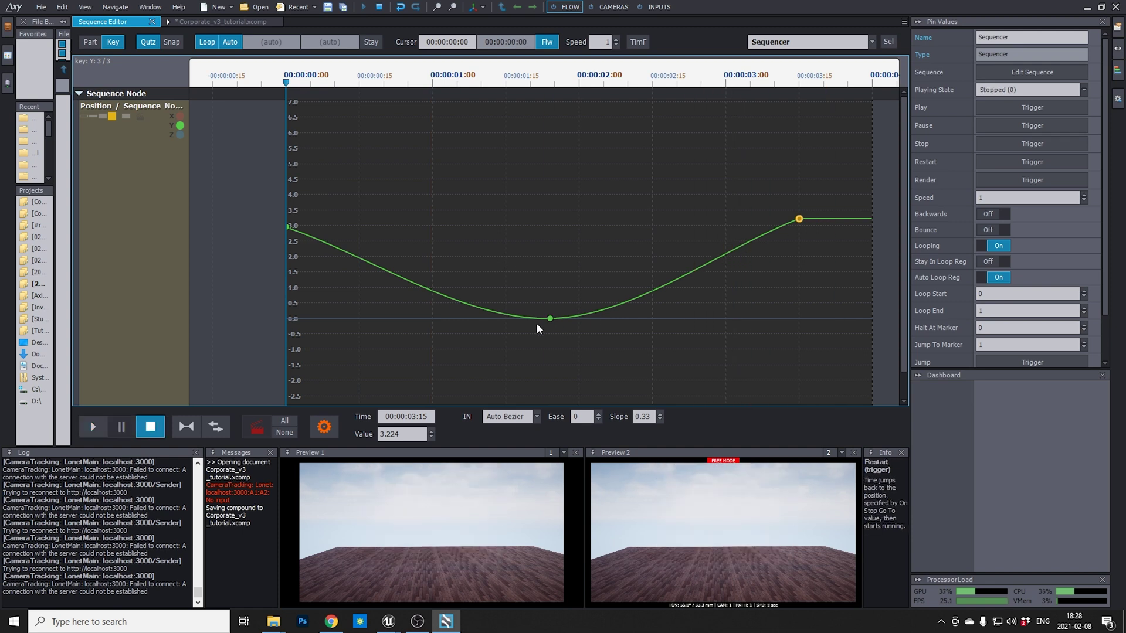
pyautogui.click(508, 311)
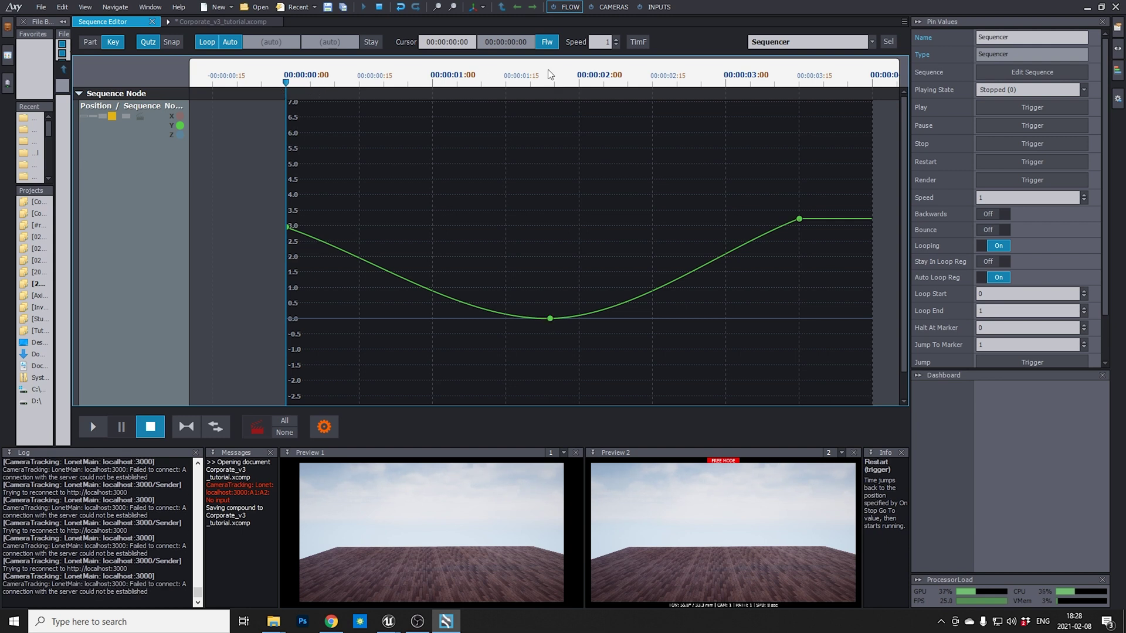
pyautogui.press('alt')
pyautogui.doubleClick(554, 69)
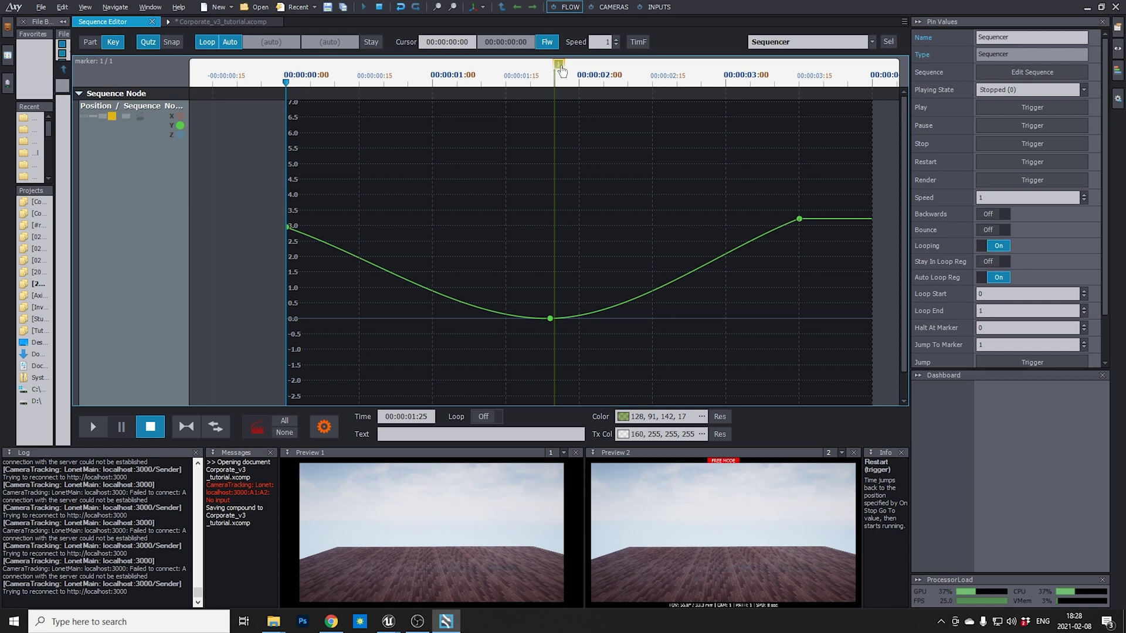
pyautogui.moveTo(558, 63); pyautogui.dragTo(553, 63)
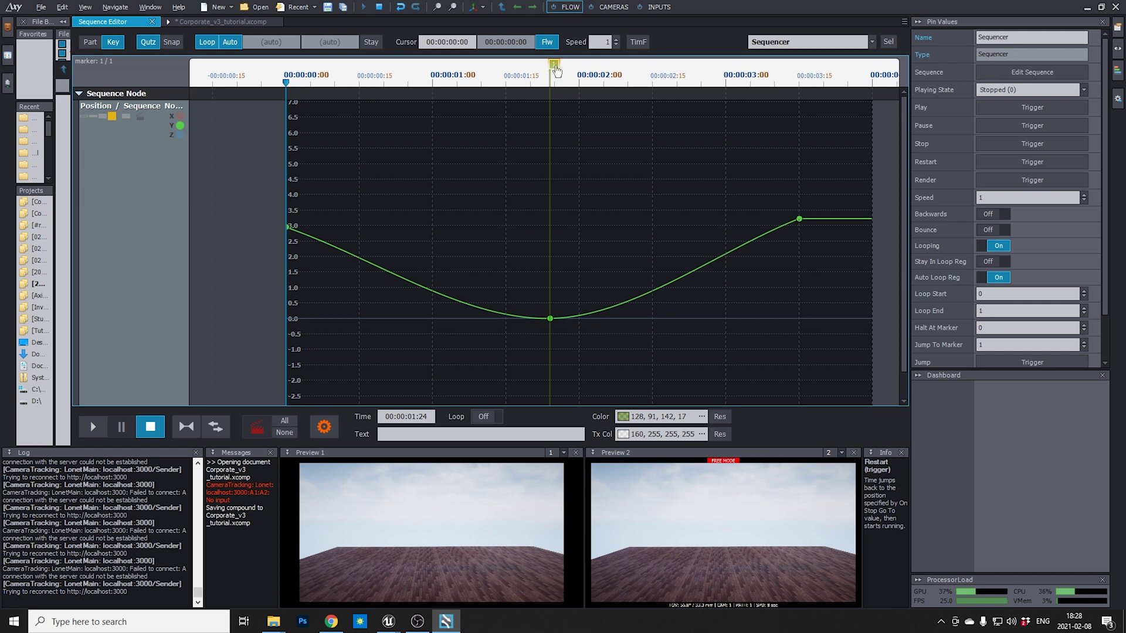
# Step: Return to Corporate_v3_tutorial.xcomp, expand the Sequencer to show all its pins, and insert an Equal module beside it
pyautogui.click(229, 24)
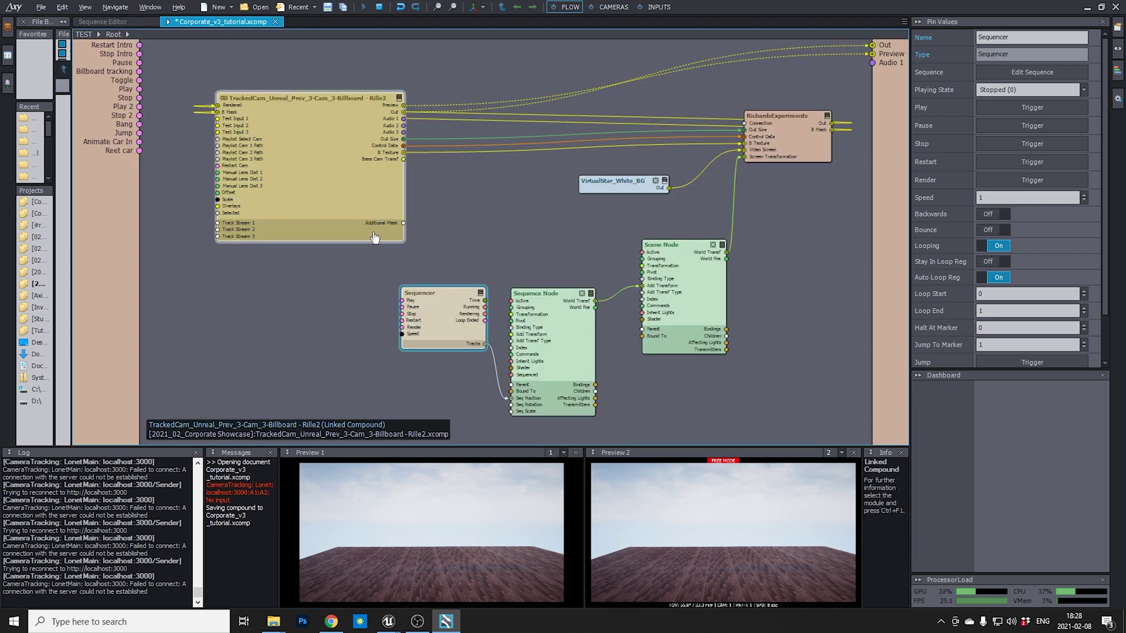
pyautogui.moveTo(457, 287); pyautogui.dragTo(437, 296)
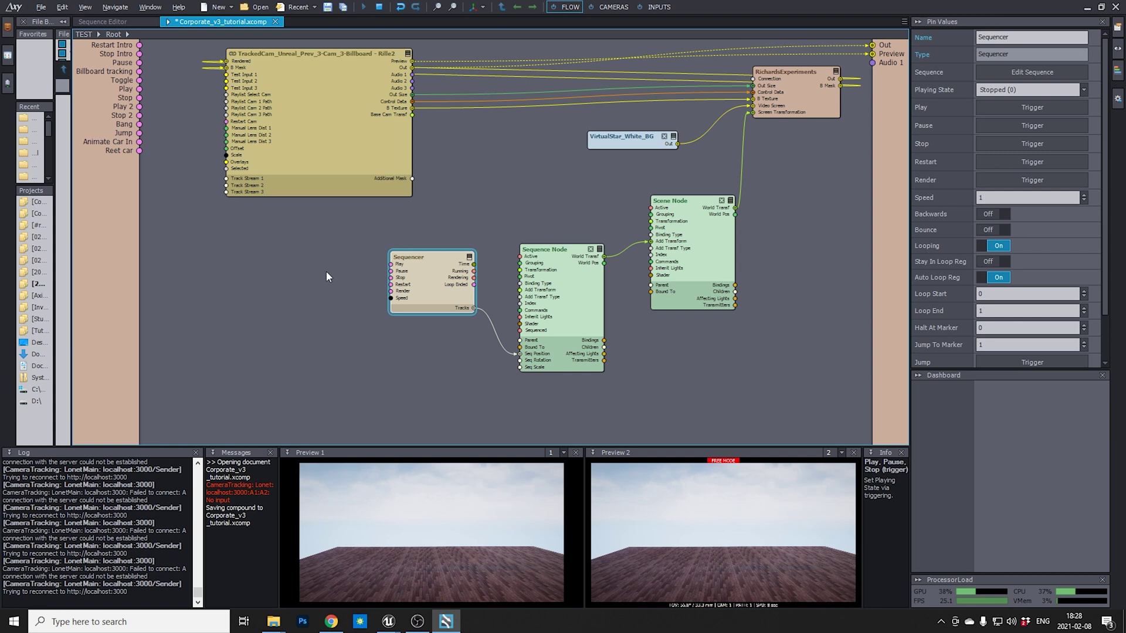
pyautogui.rightClick(306, 271)
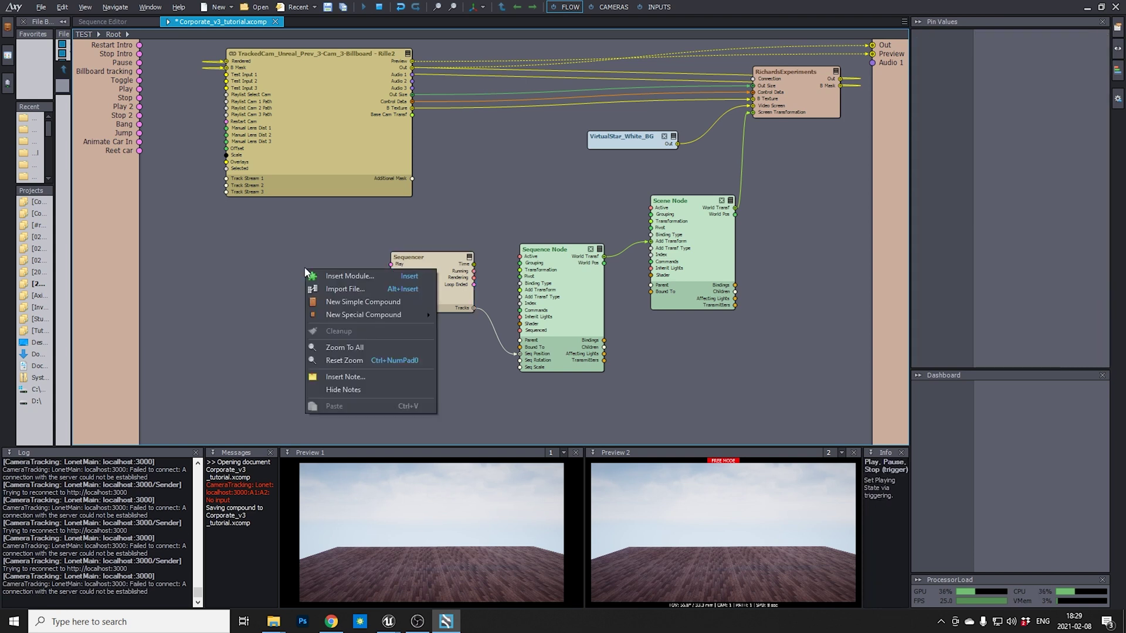
pyautogui.click(321, 275)
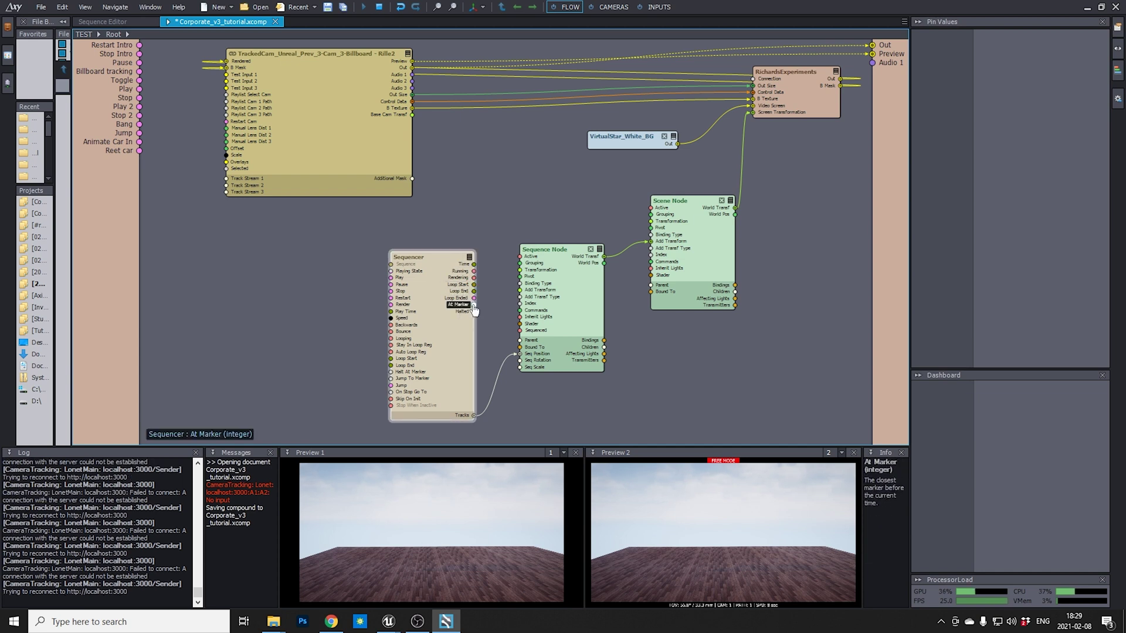
pyautogui.moveTo(474, 309)
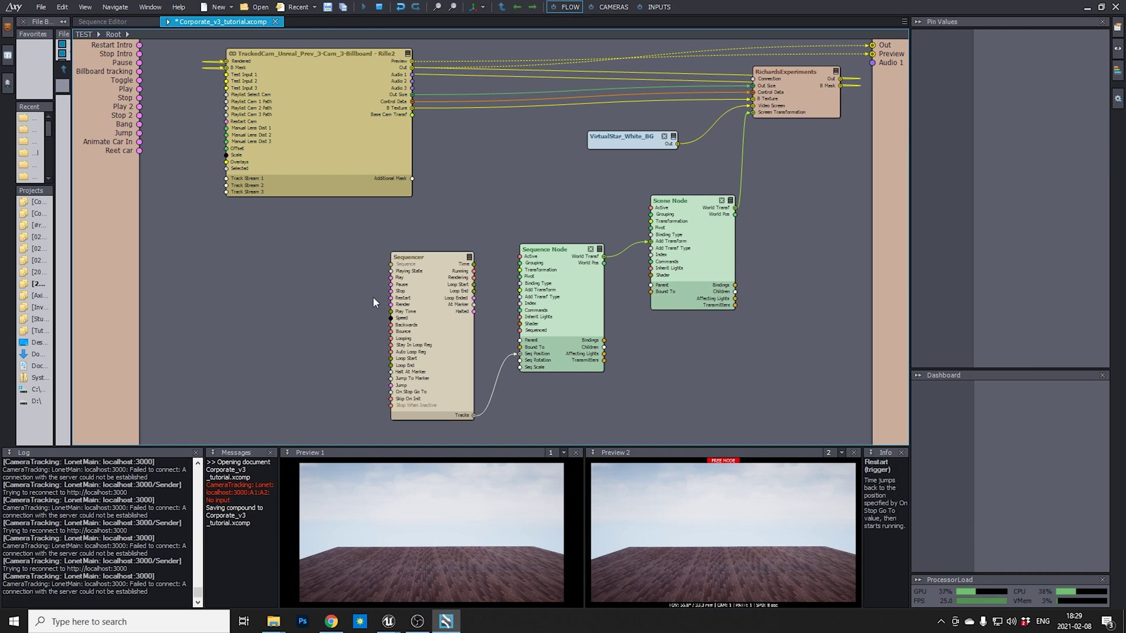
pyautogui.rightClick(312, 281)
pyautogui.click(346, 290)
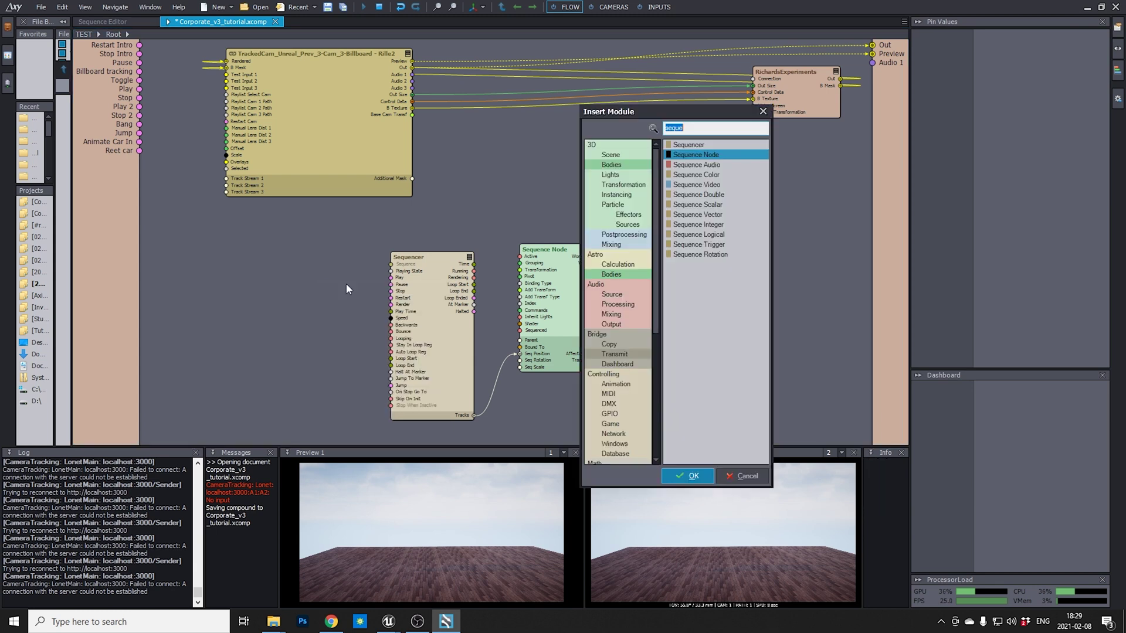
pyautogui.write('equal')
pyautogui.press('Return')
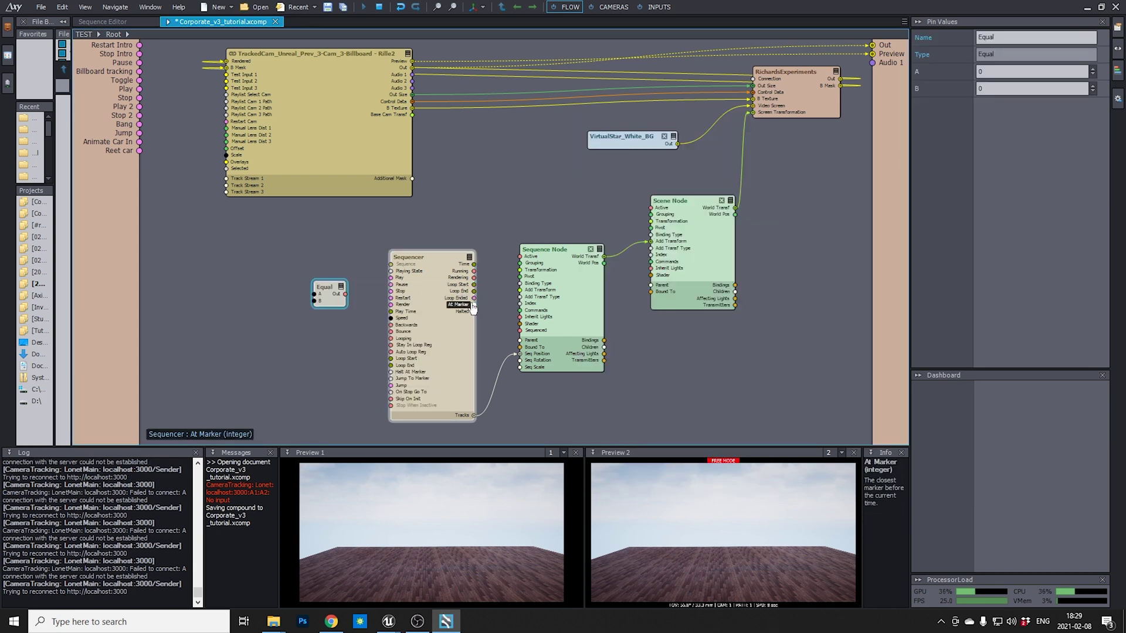
# Step: Connect the Sequencer's At Marker output to the Equal module's A input and set B to 1
pyautogui.moveTo(474, 306)
pyautogui.mouseDown()
pyautogui.moveTo(378, 275)
pyautogui.moveTo(315, 294)
pyautogui.mouseUp()
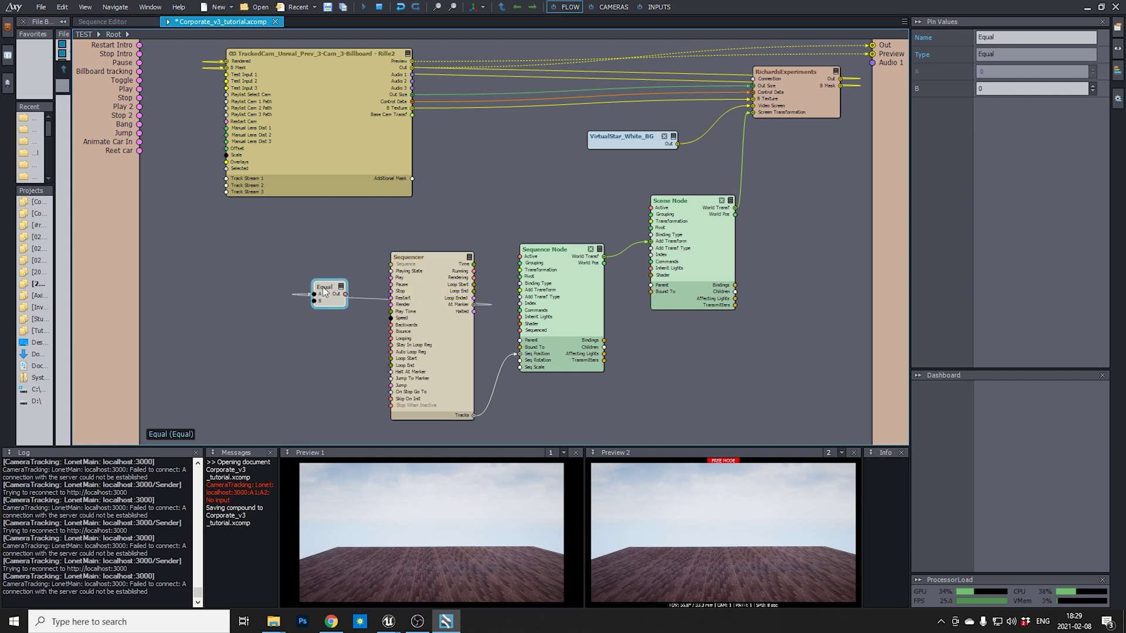
pyautogui.click(1000, 88)
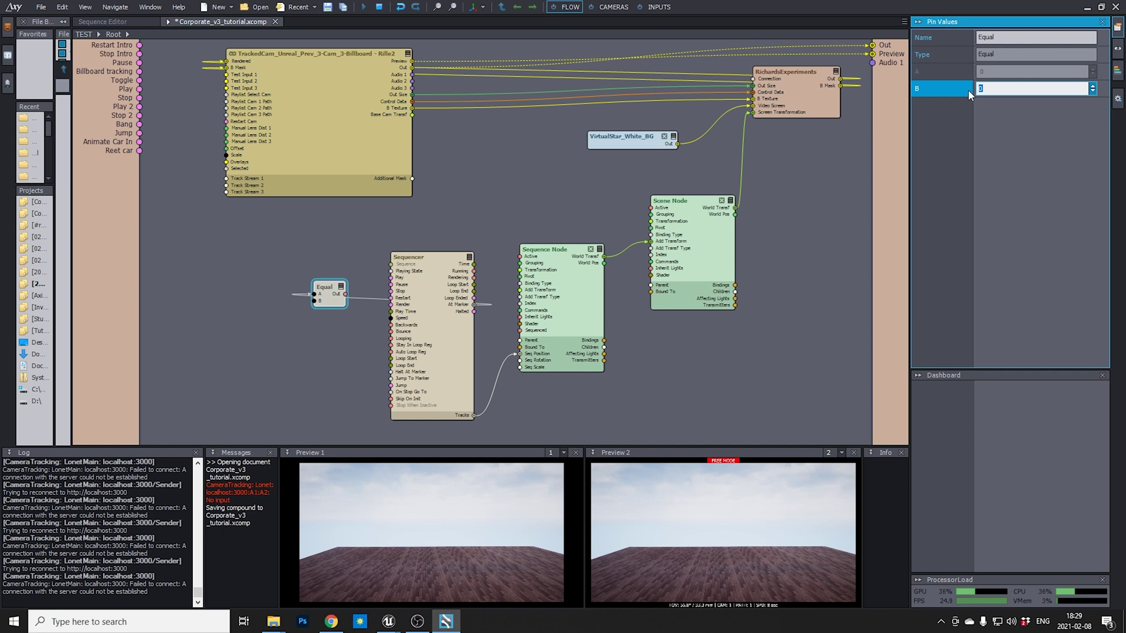
pyautogui.write('1')
pyautogui.press('Return')
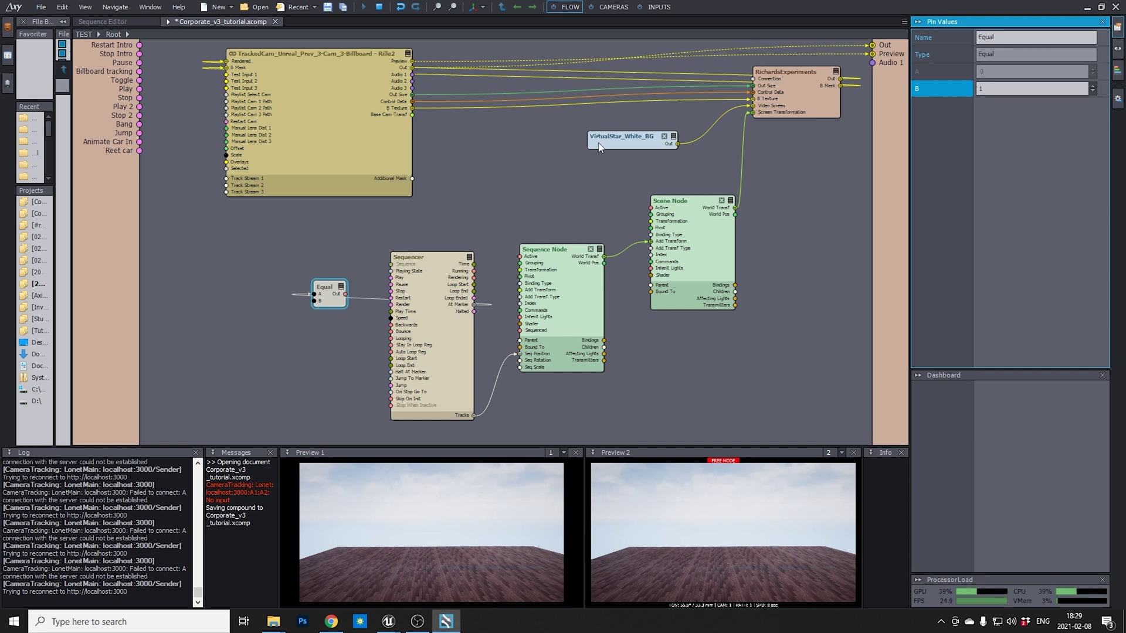
pyautogui.click(437, 227)
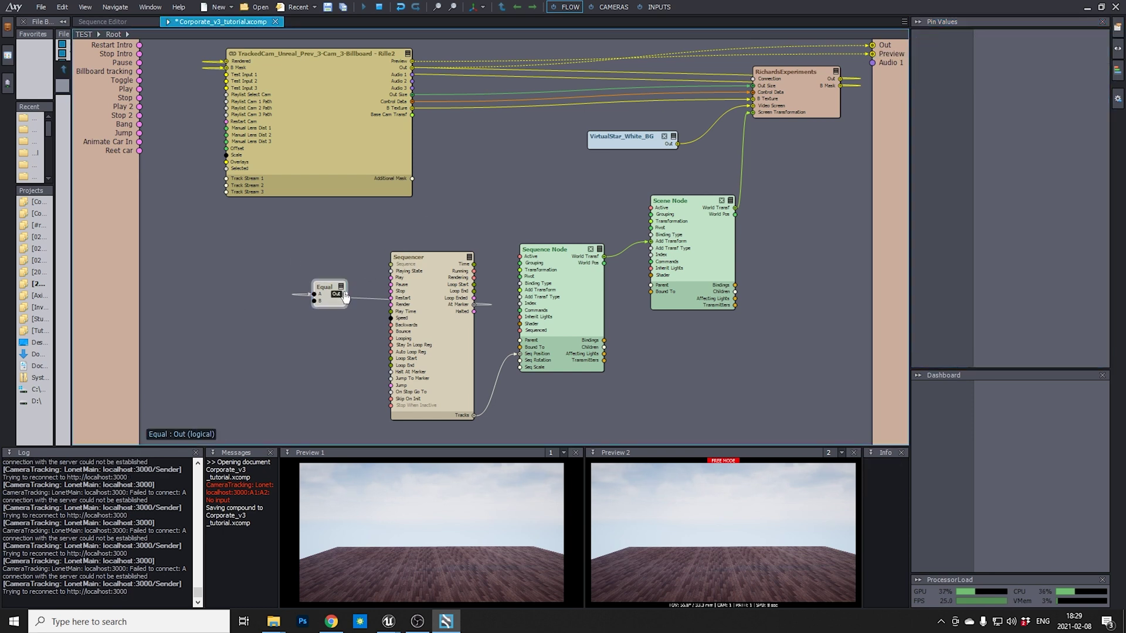
# Step: Connect the Equal module's Out to the Sequencer's Pause input, then play the sequence to the marker and resume it
pyautogui.moveTo(343, 295); pyautogui.dragTo(398, 288)
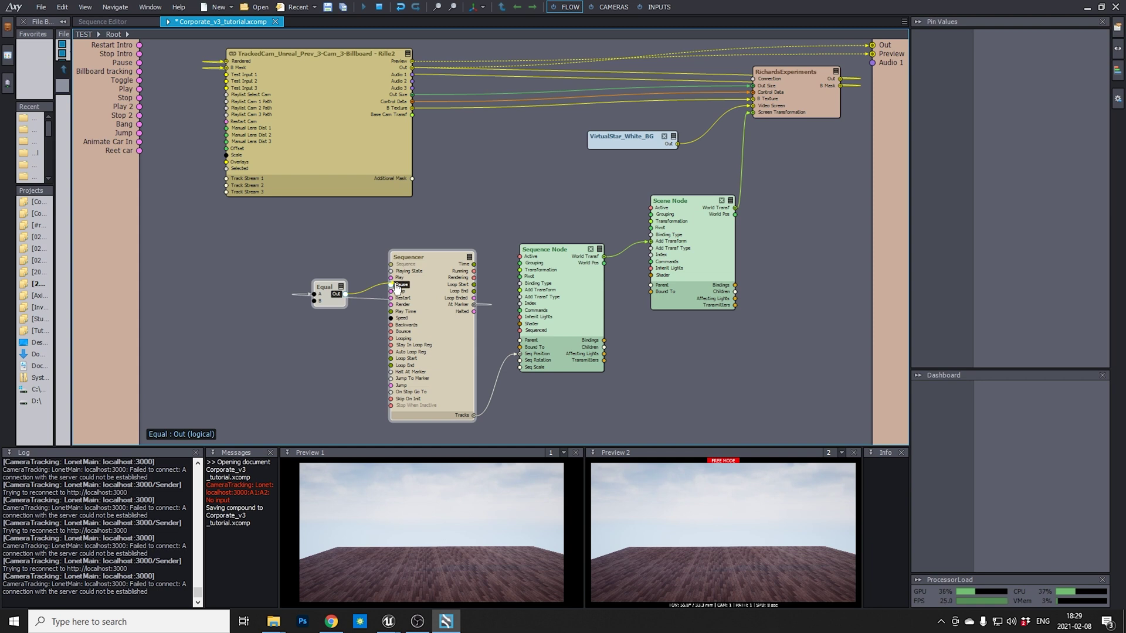
pyautogui.click(434, 258)
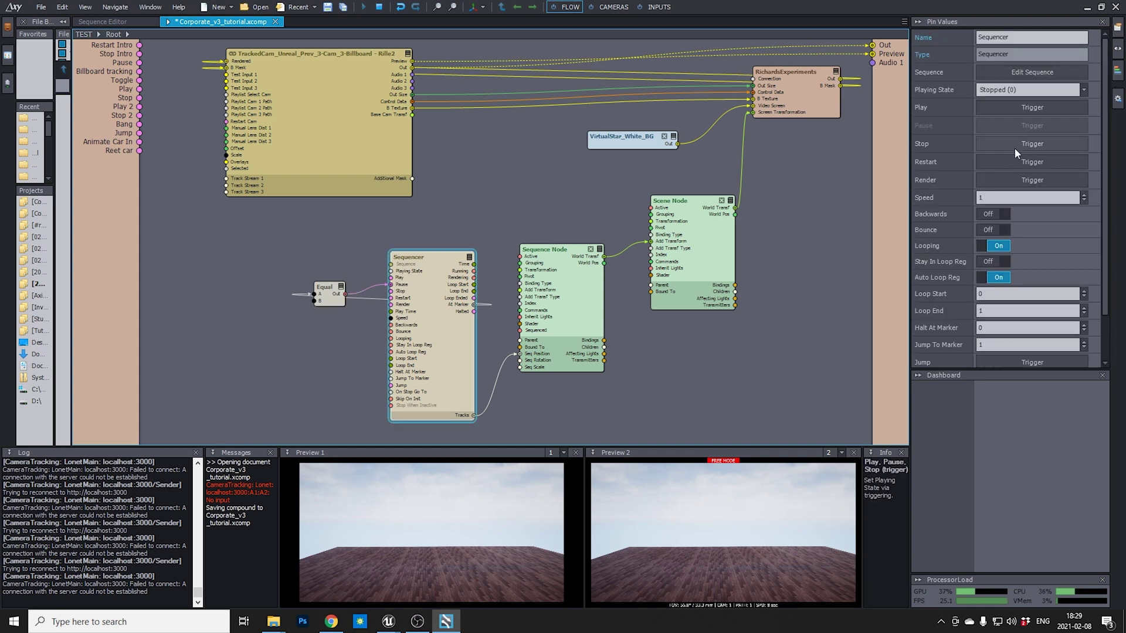
pyautogui.click(1030, 108)
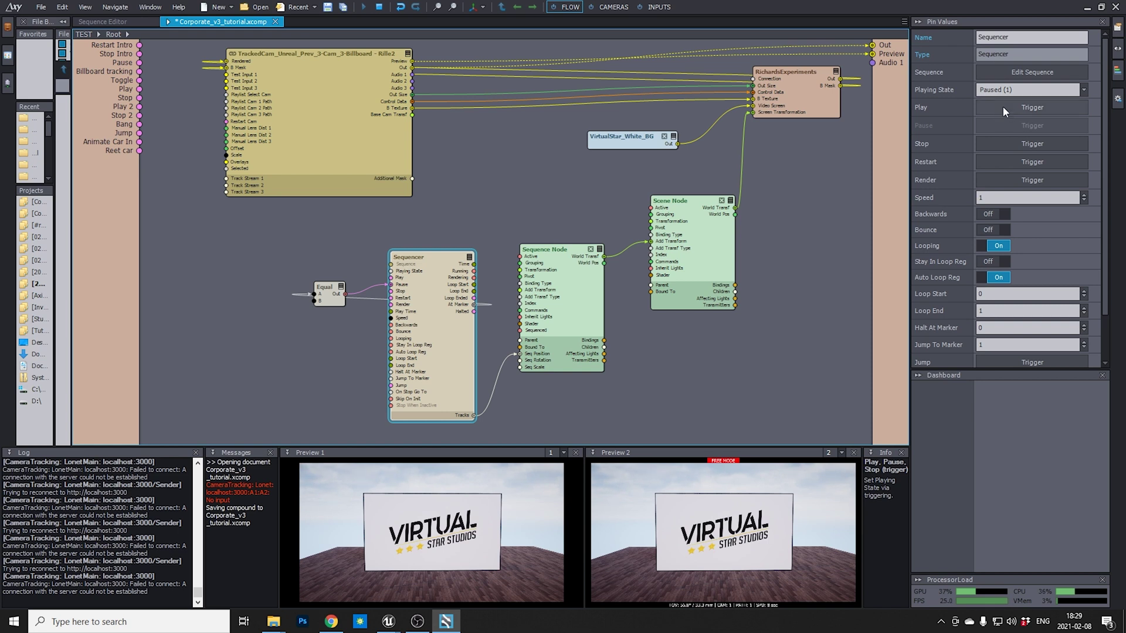
pyautogui.click(1003, 106)
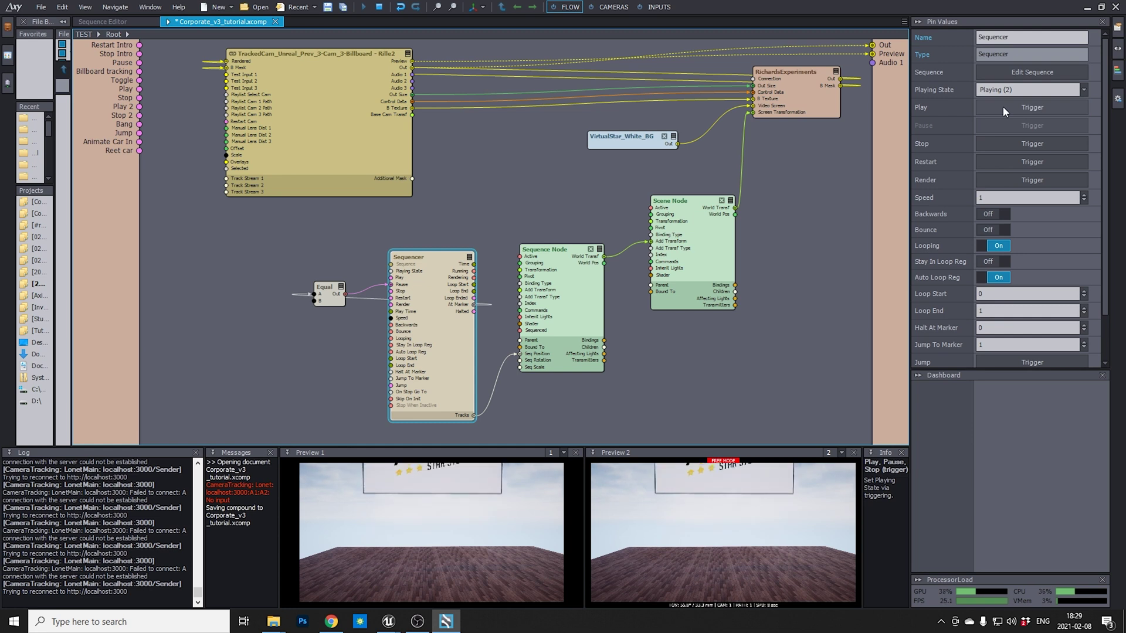
# Step: Turn off Looping on the Sequencer, stop it, and play it again to the marker and on to the end
pyautogui.click(999, 247)
pyautogui.click(997, 143)
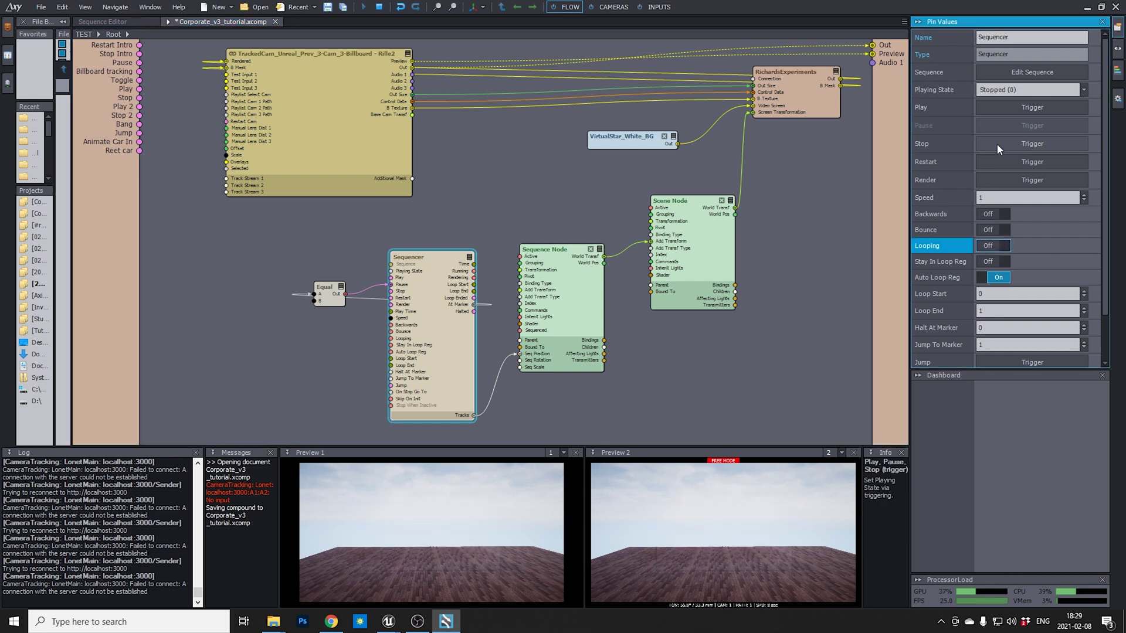
pyautogui.click(1001, 107)
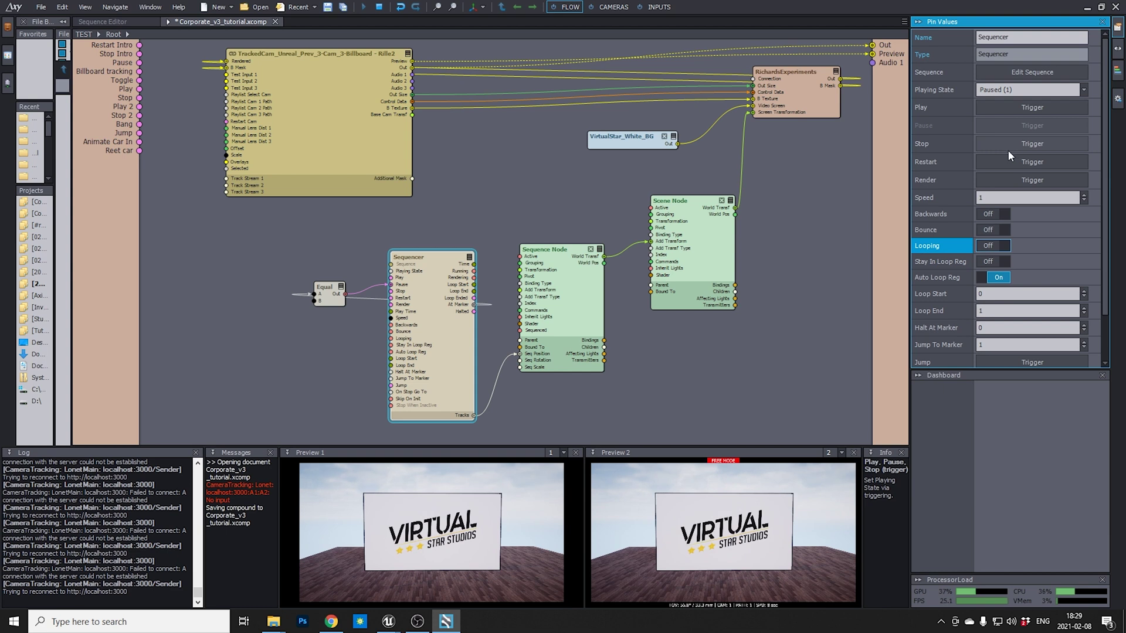
pyautogui.click(1010, 107)
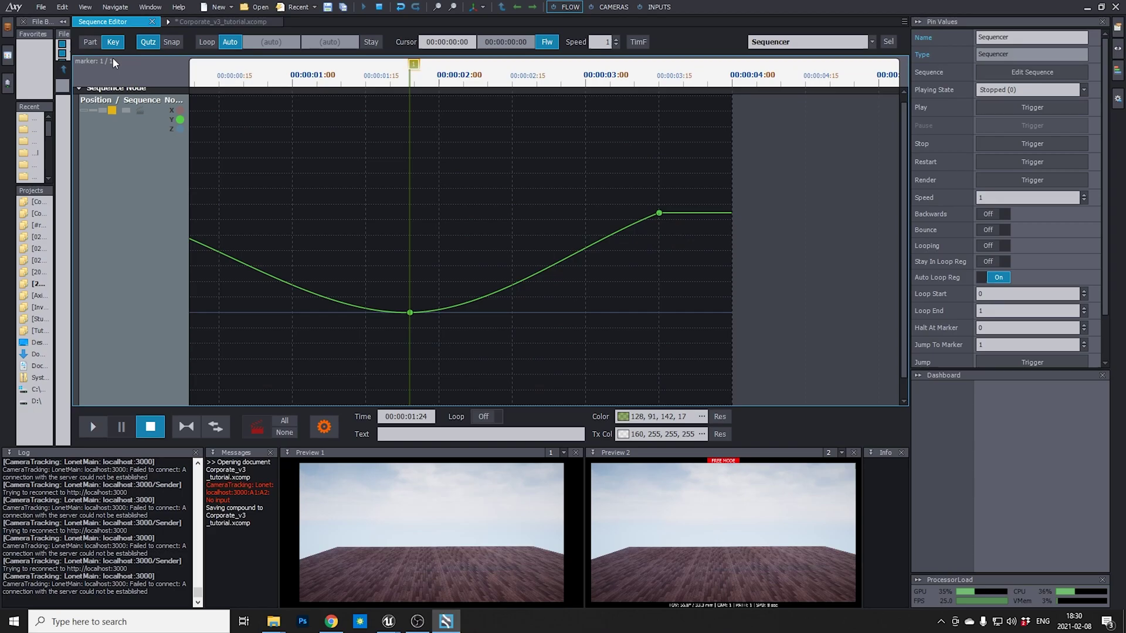
# Step: Extend the Position track's part in the Sequence Editor so it ends at 00:00:06:02
pyautogui.click(93, 43)
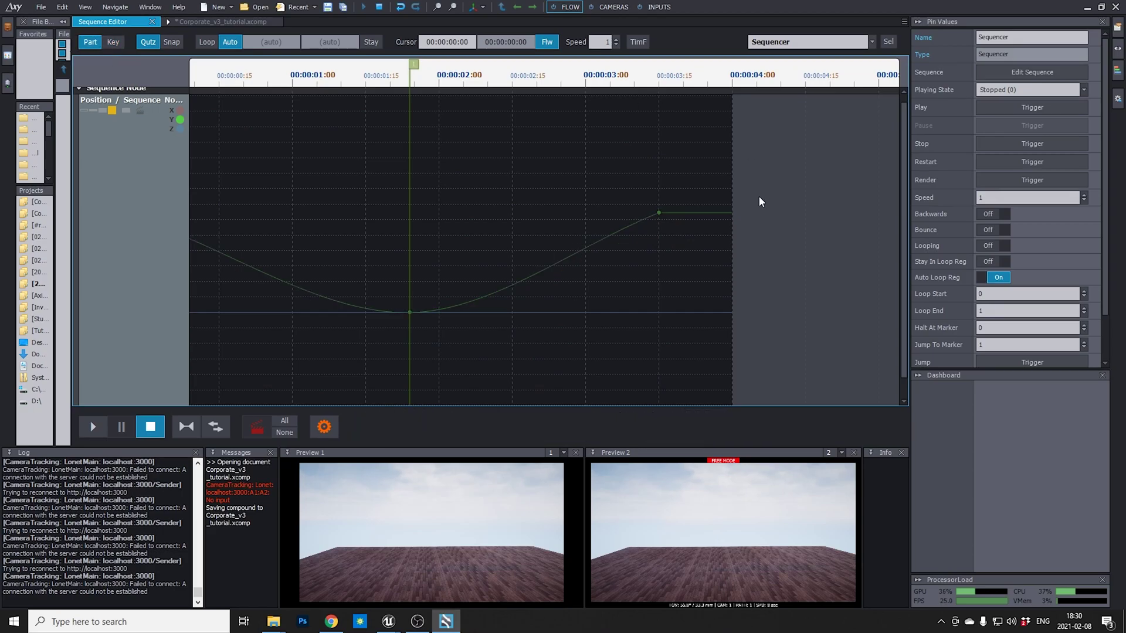
pyautogui.moveTo(732, 246); pyautogui.dragTo(902, 246)
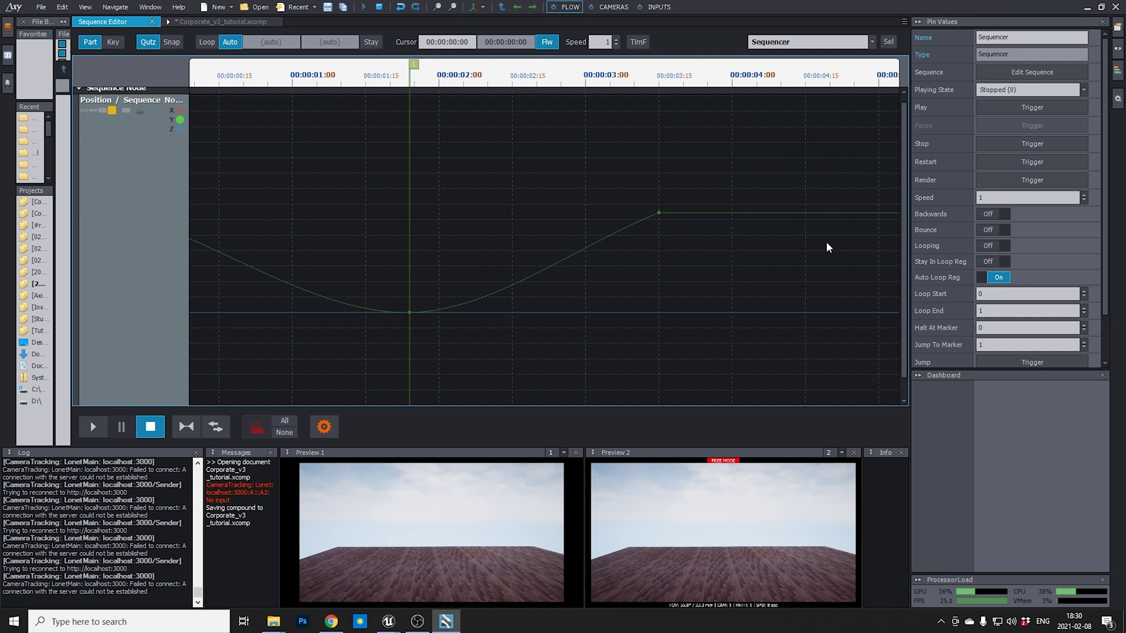
pyautogui.moveTo(820, 246); pyautogui.dragTo(666, 244, button='middle')
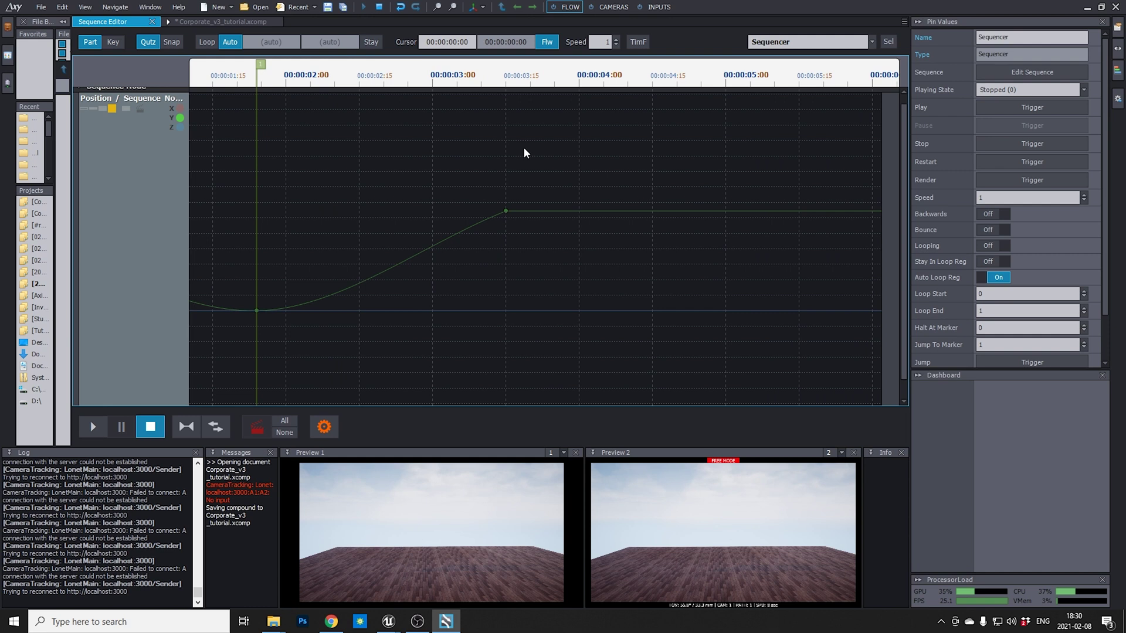
pyautogui.click(507, 217)
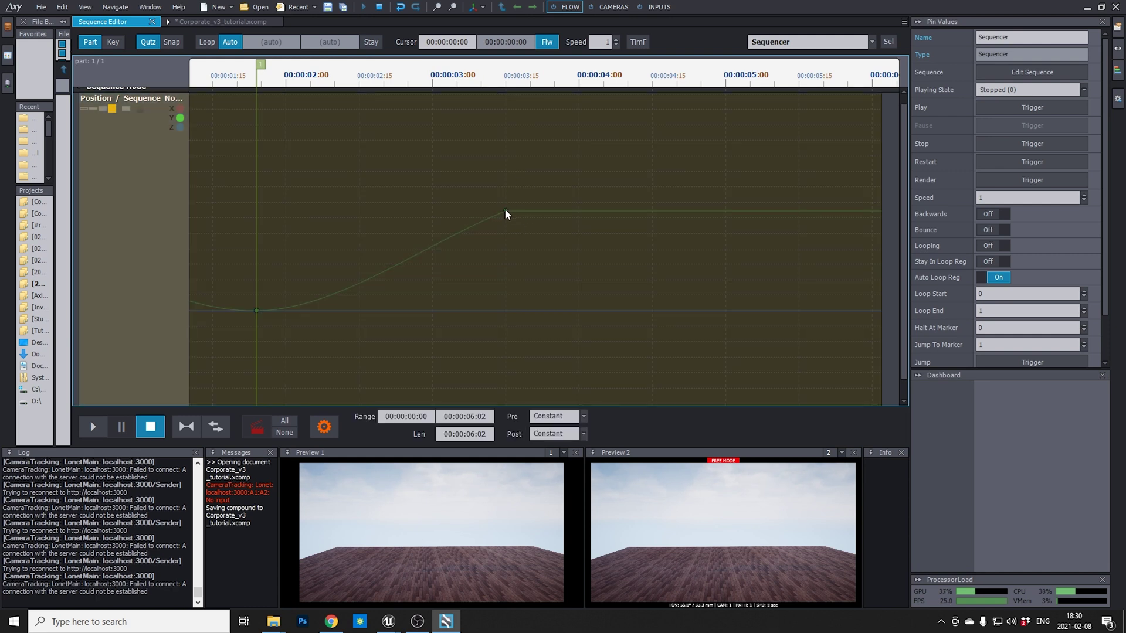
# Step: Delete the Y keyframe at 00:00:03:15 and show the Position track's X curve
pyautogui.click(112, 42)
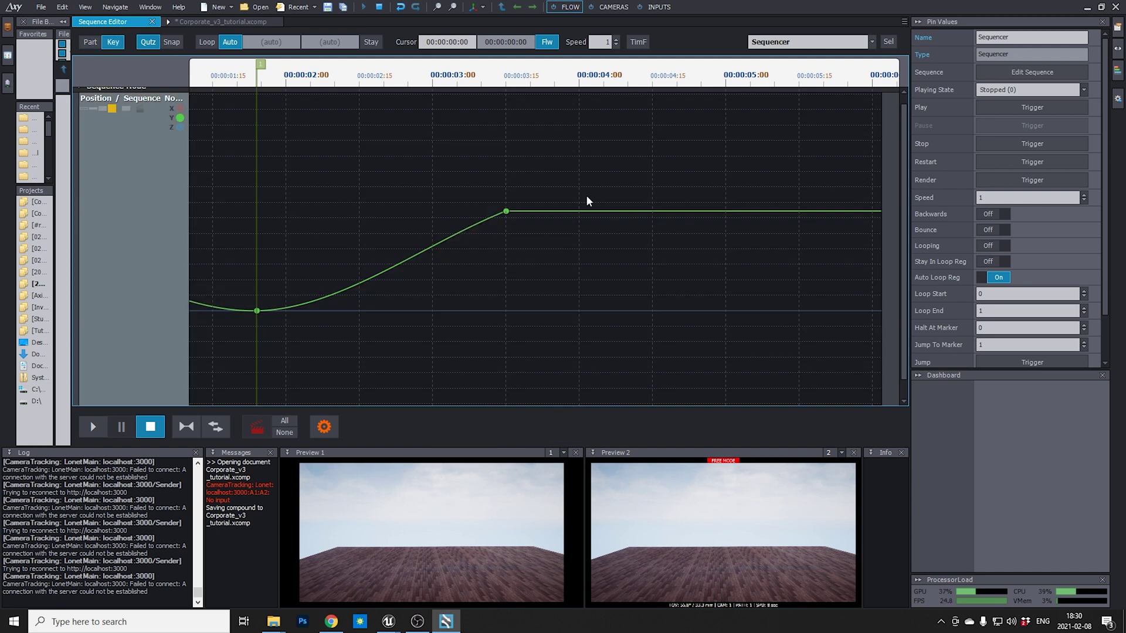
pyautogui.click(507, 211)
pyautogui.moveTo(506, 212); pyautogui.dragTo(506, 309)
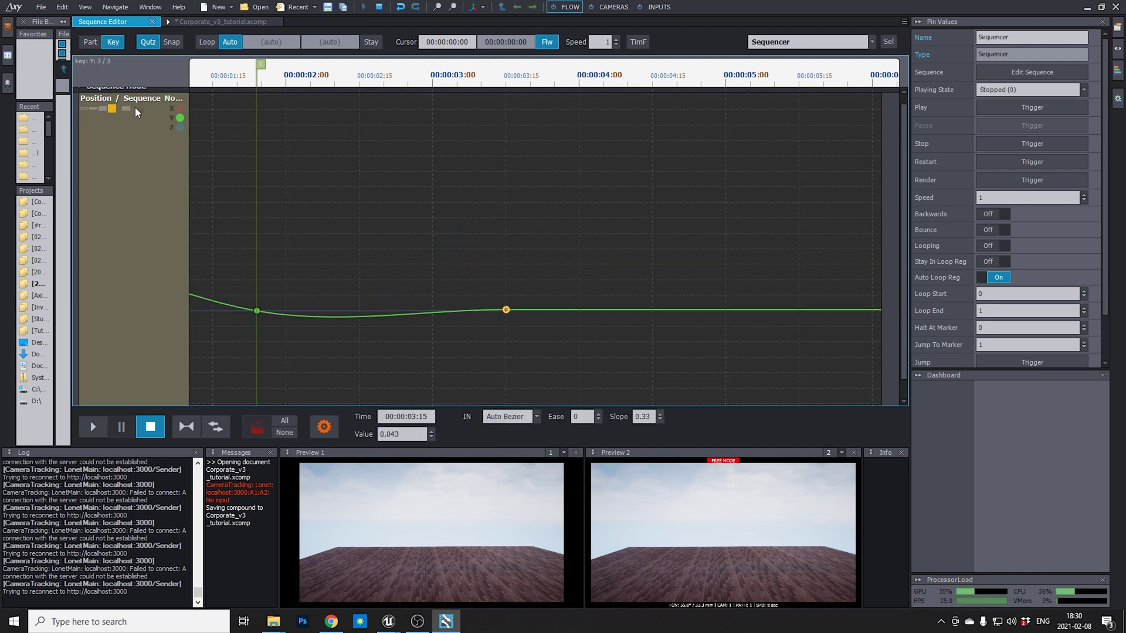
pyautogui.click(181, 109)
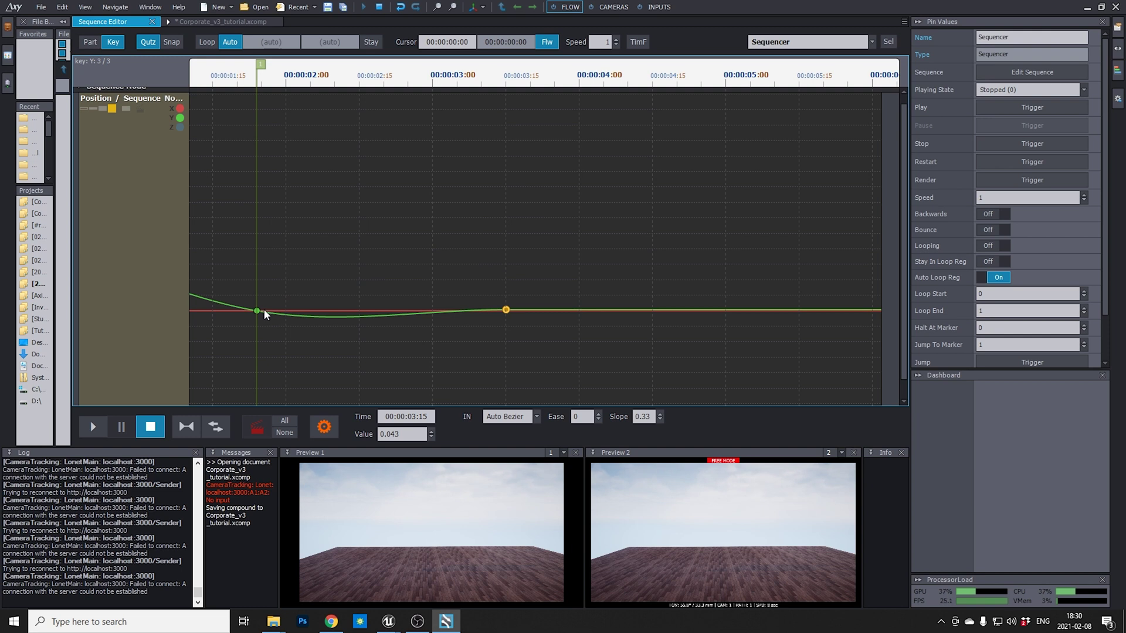
pyautogui.moveTo(511, 309); pyautogui.dragTo(508, 294)
pyautogui.press('Delete')
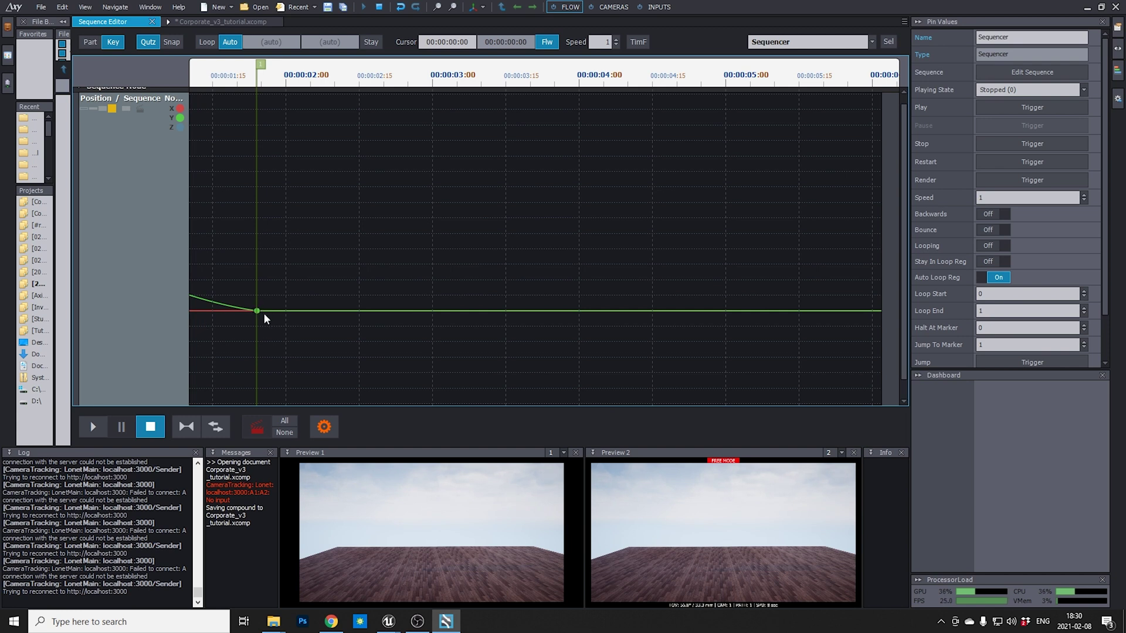
# Step: Hide the Y curve, add an X keyframe with value 0 at 00:00:01:24, and play the sequence to the marker
pyautogui.click(179, 117)
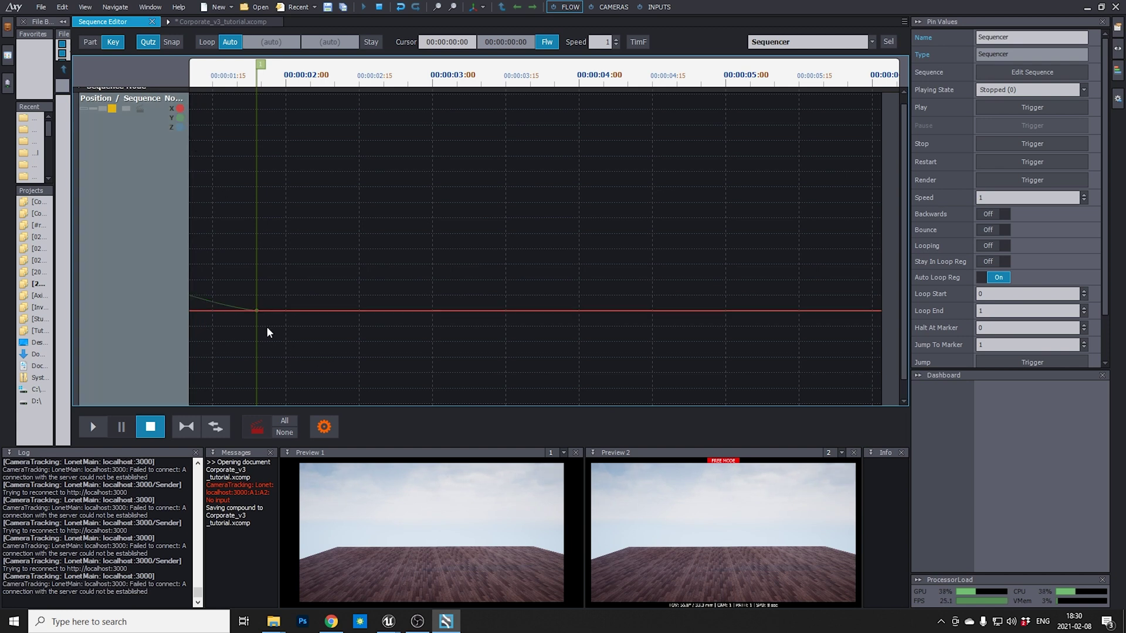
pyautogui.click(257, 310)
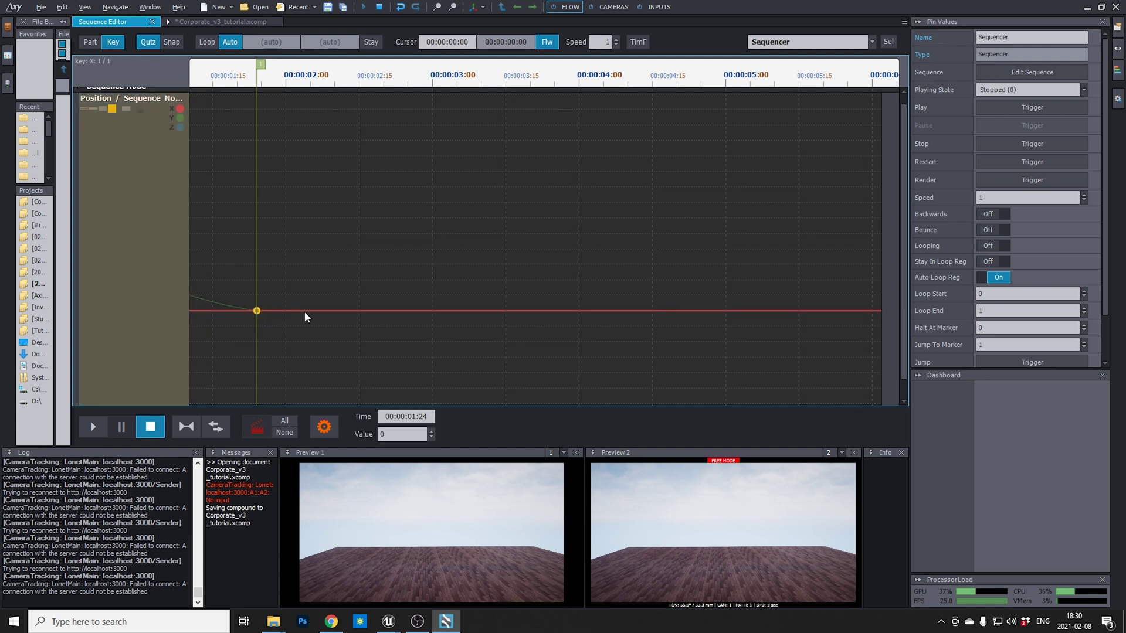
pyautogui.click(1043, 106)
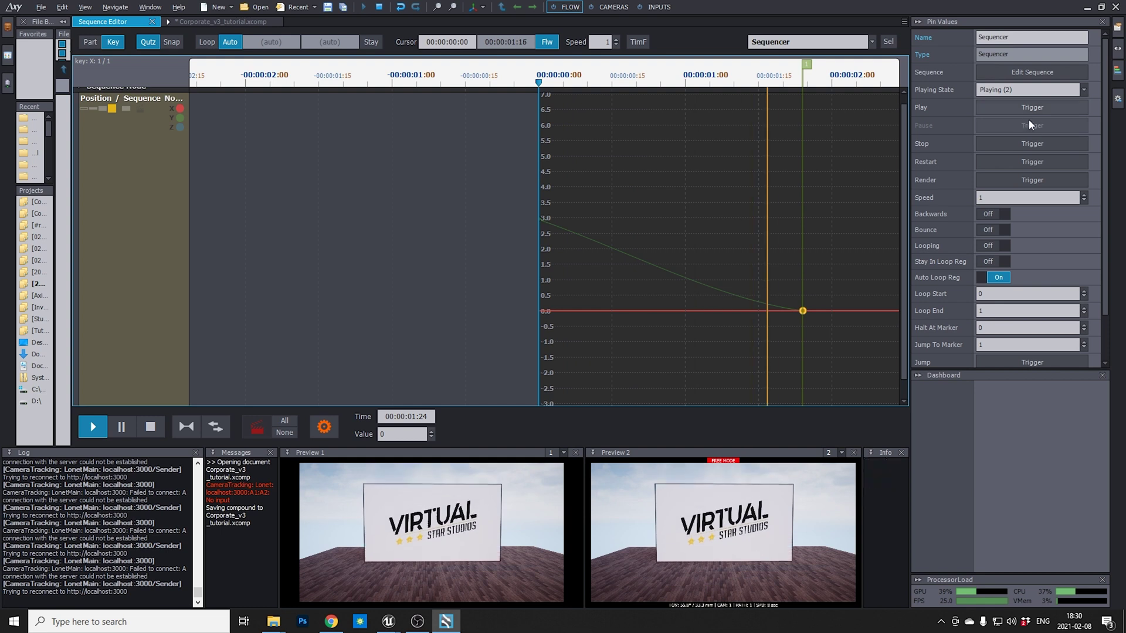
pyautogui.click(1030, 123)
# Step: Add a second X keyframe at 00:00:03:00 and lower it to about -1.57
pyautogui.moveTo(808, 246); pyautogui.dragTo(582, 282, button='middle')
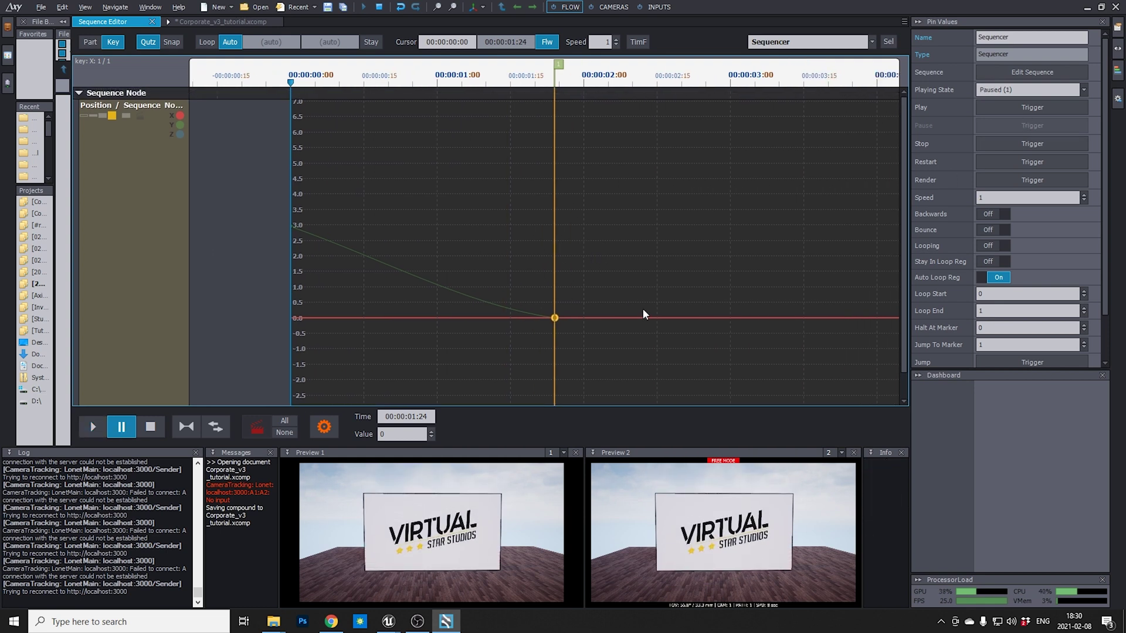
pyautogui.doubleClick(730, 318)
pyautogui.moveTo(731, 318); pyautogui.dragTo(730, 367)
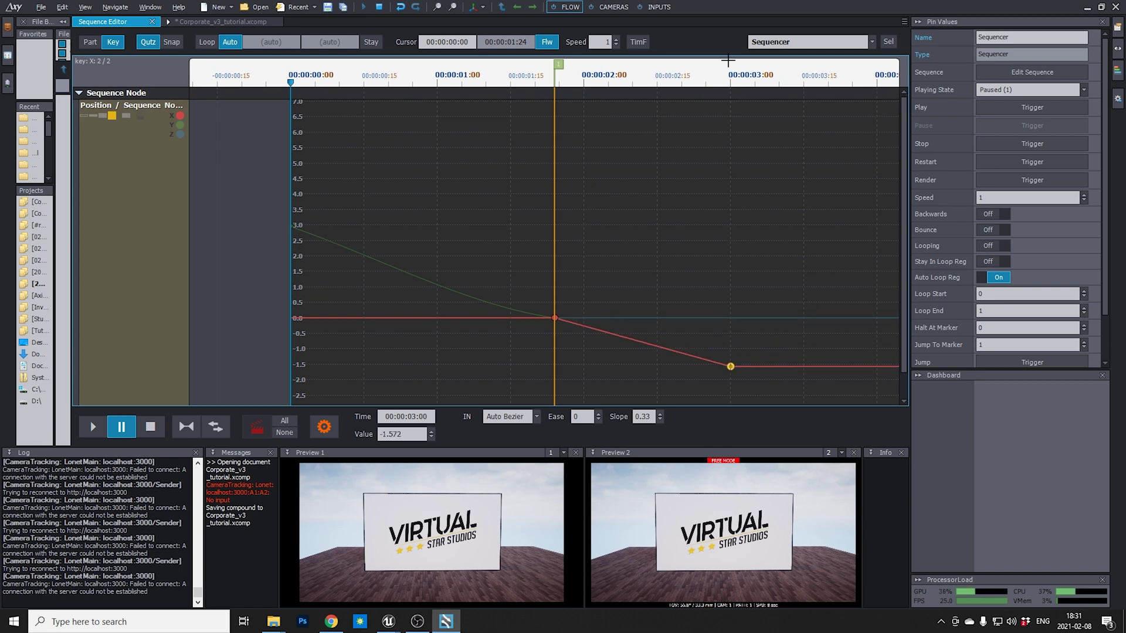
# Step: Add markers at 00:00:03:00 and 00:00:04:00, plus an X keyframe of about 0.04 at 00:00:04:00
pyautogui.doubleClick(728, 60)
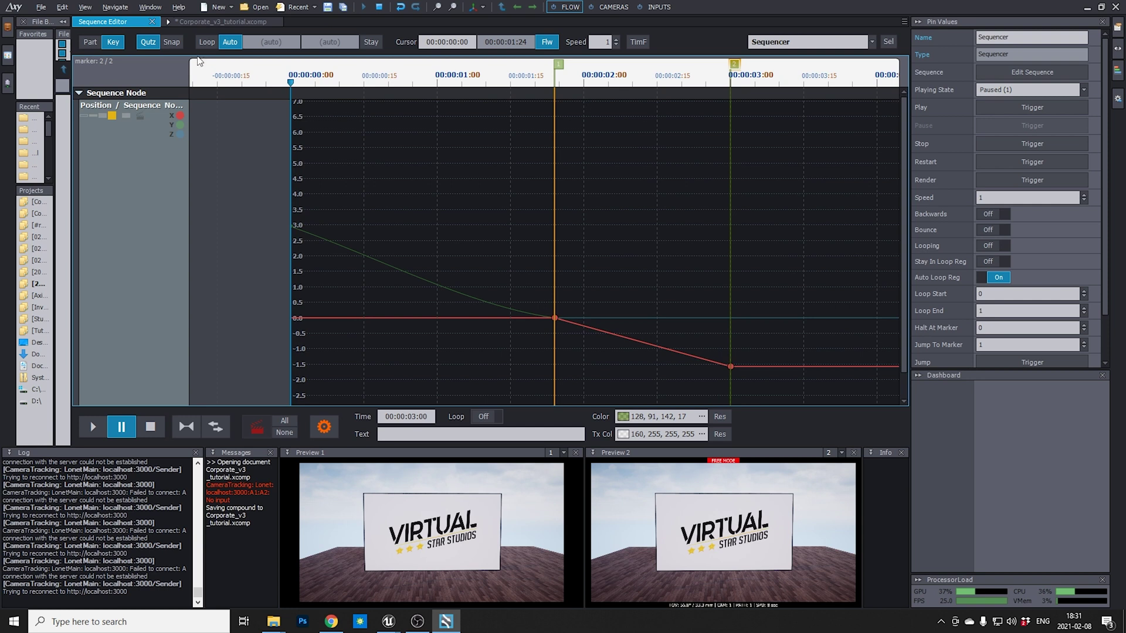
pyautogui.moveTo(818, 208); pyautogui.dragTo(559, 205, button='middle')
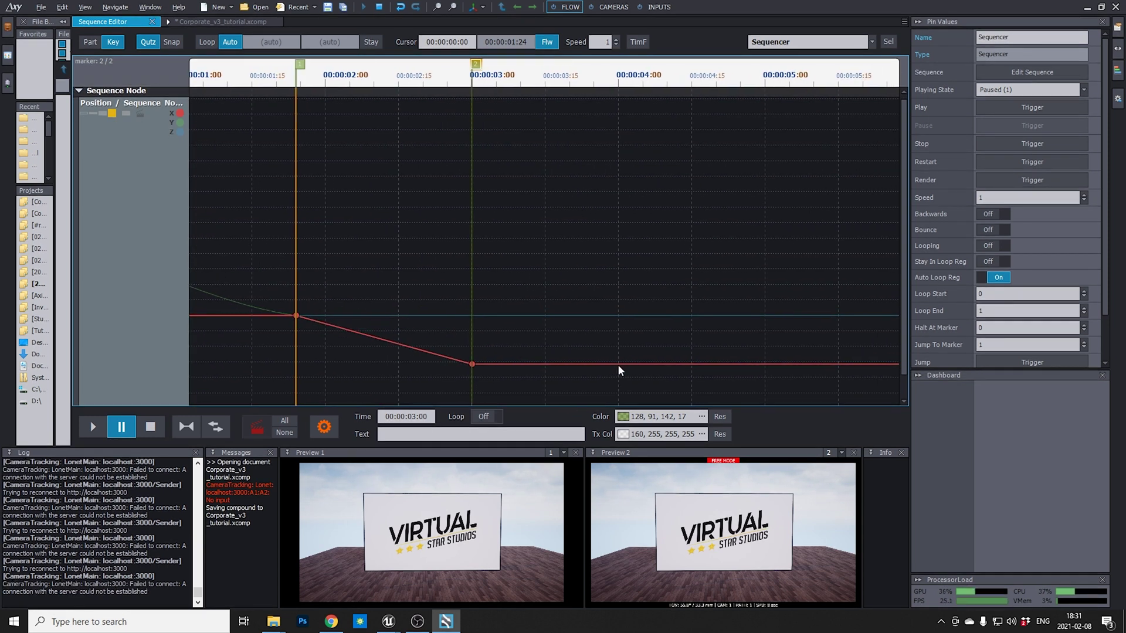
pyautogui.moveTo(617, 364); pyautogui.dragTo(618, 314)
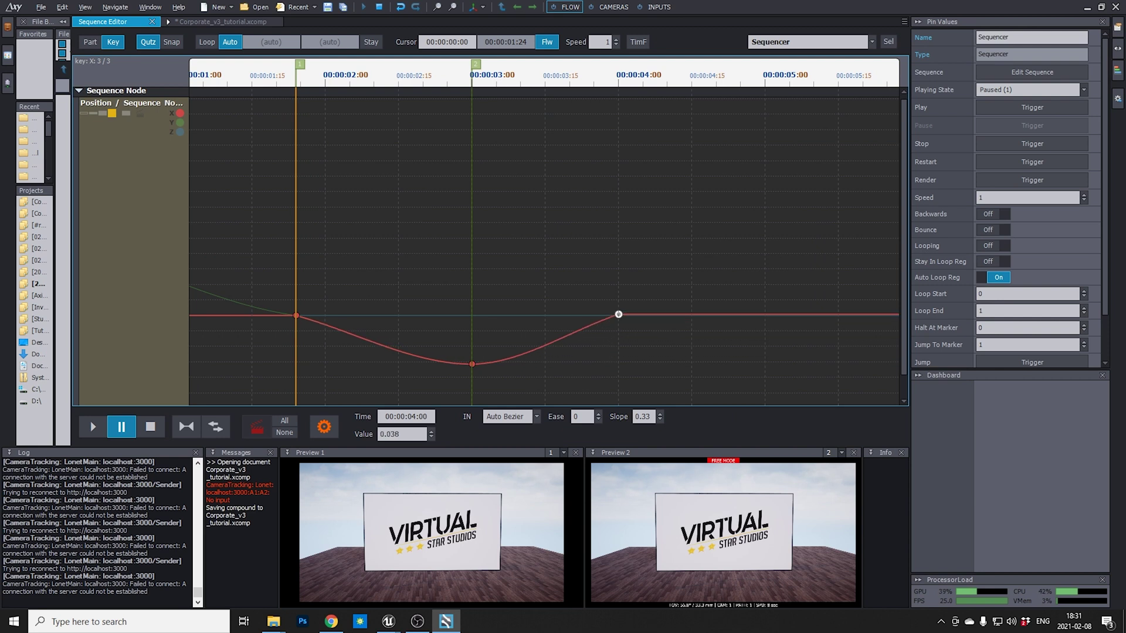
pyautogui.click(617, 61)
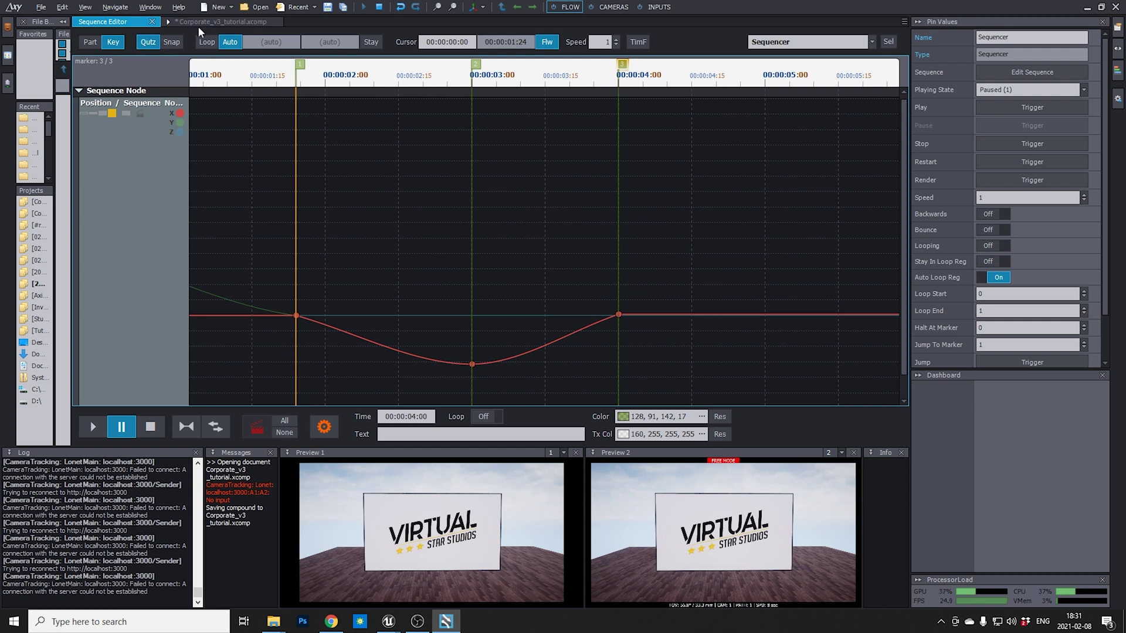
# Step: Return to the Corporate_v3_tutorial compound and duplicate the Equal module, placing the copy below the original beside the Sequencer
pyautogui.click(222, 22)
pyautogui.moveTo(405, 250); pyautogui.dragTo(440, 203, button='middle')
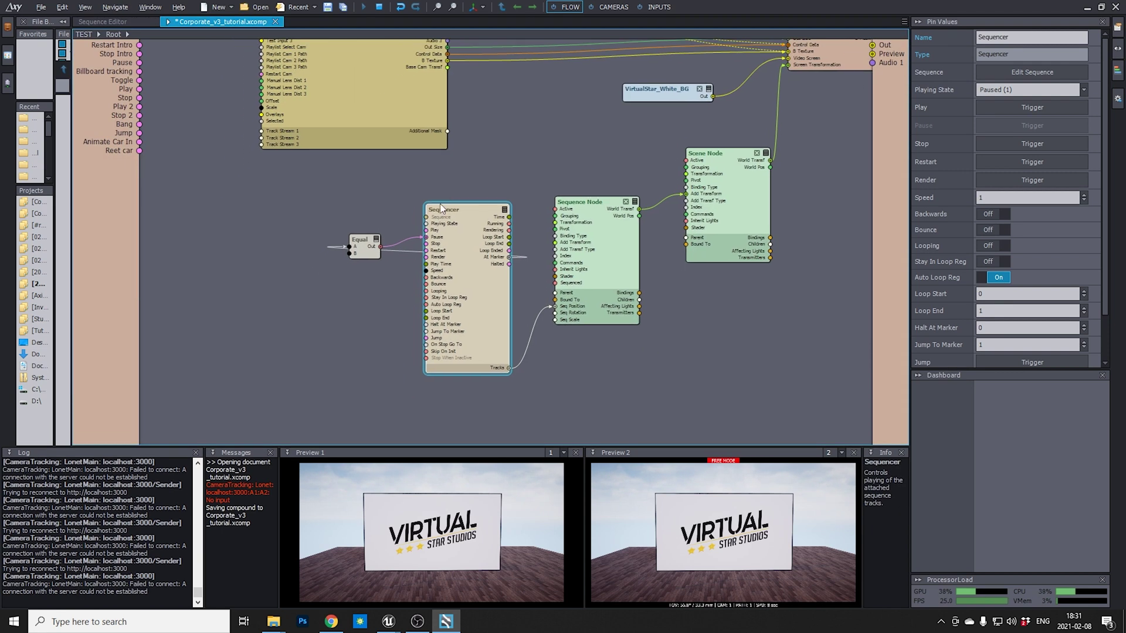
pyautogui.moveTo(365, 244); pyautogui.dragTo(339, 245)
pyautogui.hotkey('ctrl', 'c')
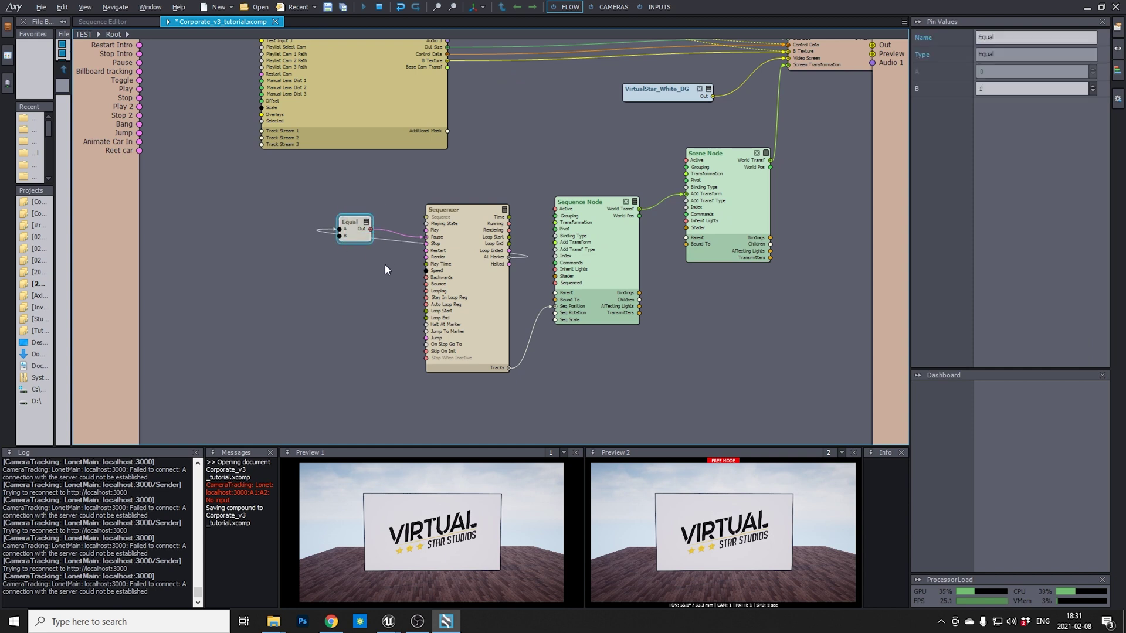
pyautogui.click(385, 264)
pyautogui.hotkey('ctrl', 'v')
pyautogui.moveTo(394, 269); pyautogui.dragTo(357, 265)
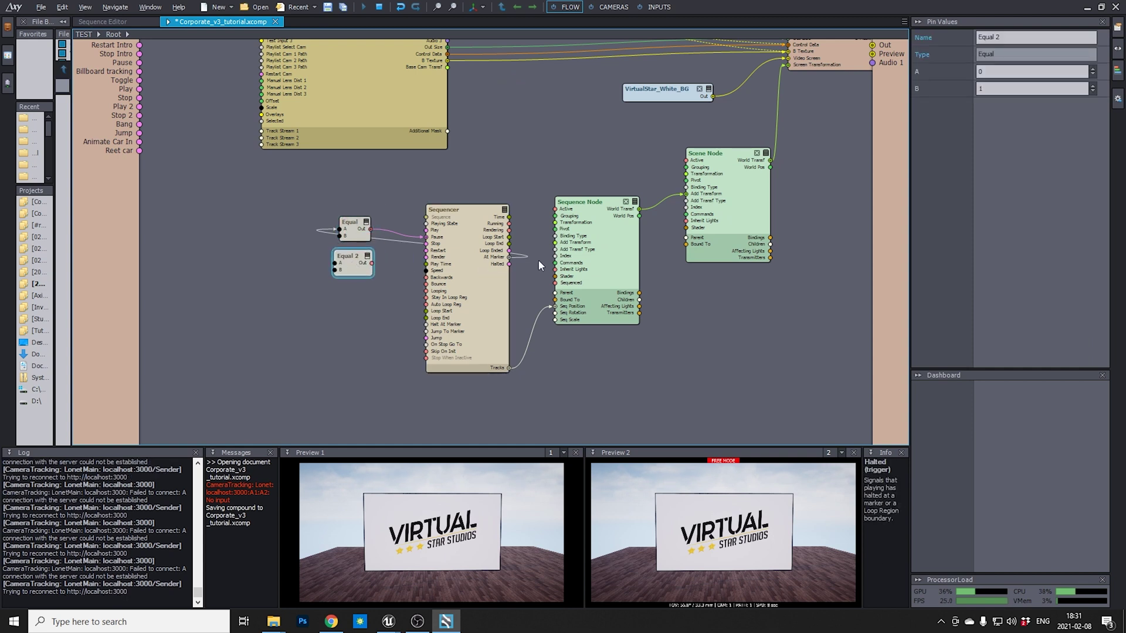
# Step: Feed the Sequencer's At Marker output into Equal 2, set its B value to 2, and connect its output to Pause
pyautogui.moveTo(508, 257); pyautogui.dragTo(338, 264)
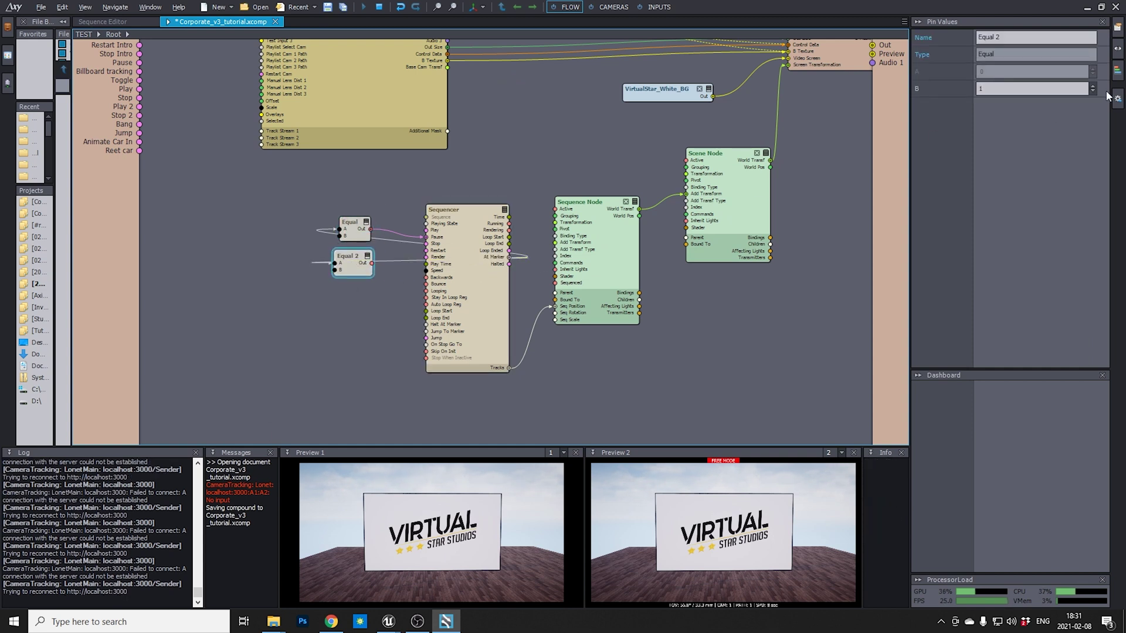
pyautogui.click(329, 316)
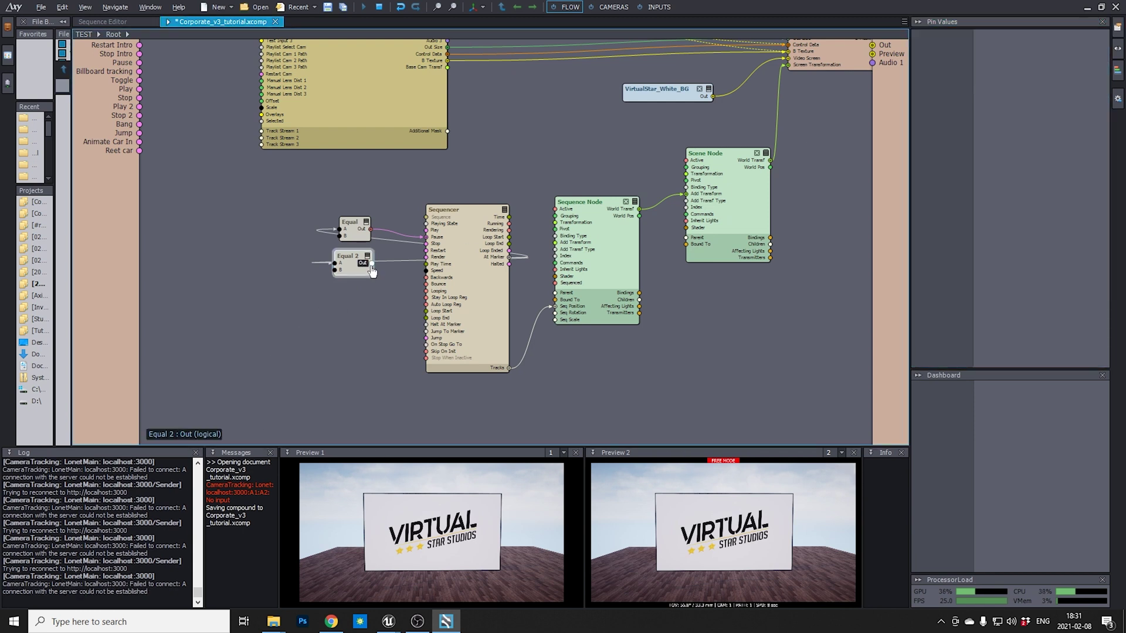
pyautogui.moveTo(372, 263); pyautogui.dragTo(444, 241)
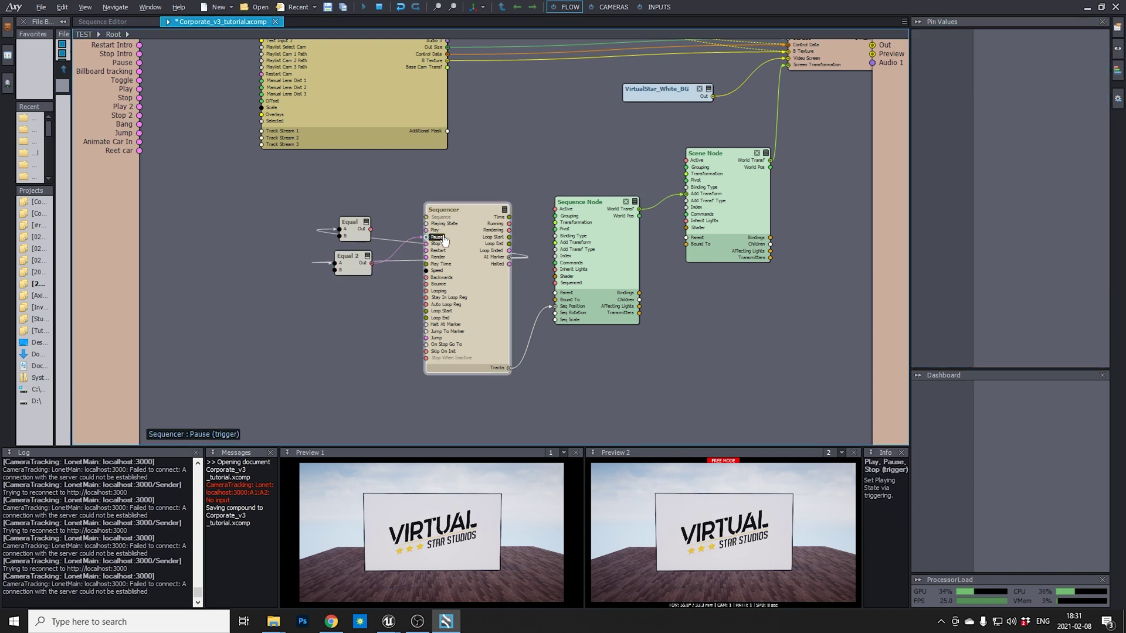
pyautogui.moveTo(354, 273); pyautogui.dragTo(321, 277)
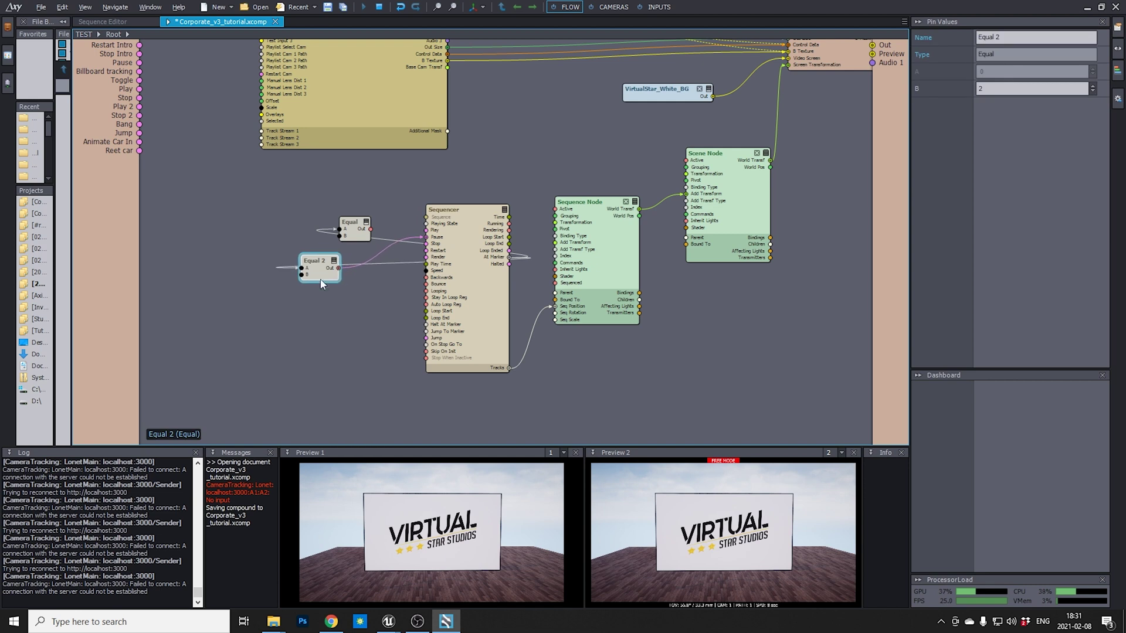
pyautogui.moveTo(345, 233); pyautogui.dragTo(280, 229)
pyautogui.rightClick(353, 229)
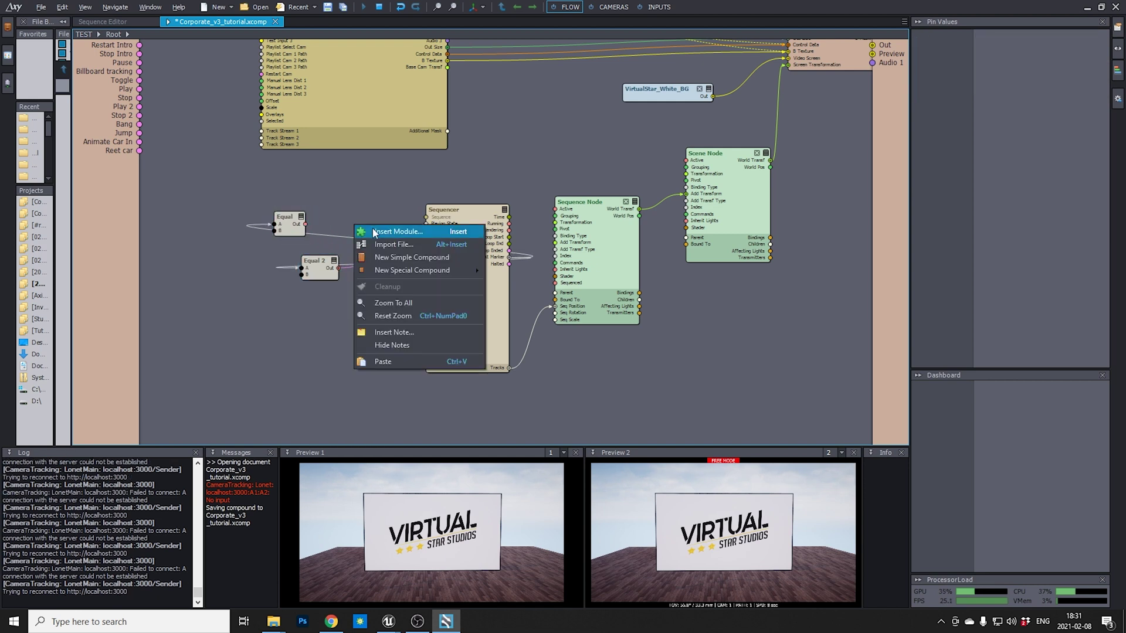
pyautogui.click(389, 230)
pyautogui.write('copy tr')
pyautogui.press('Return')
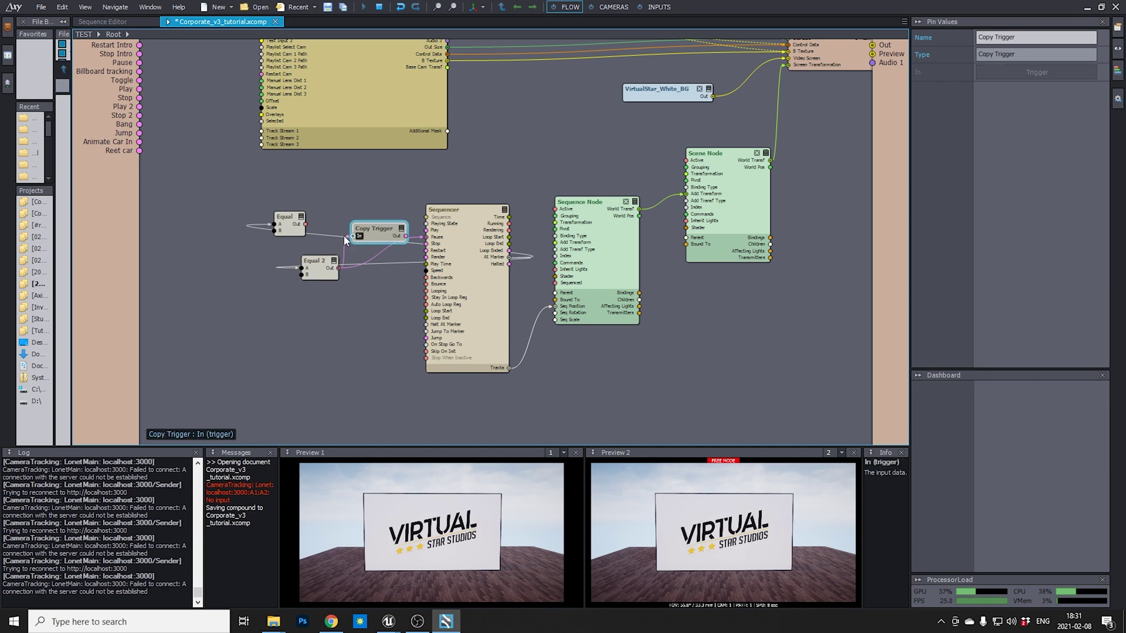
pyautogui.moveTo(297, 224); pyautogui.dragTo(371, 241)
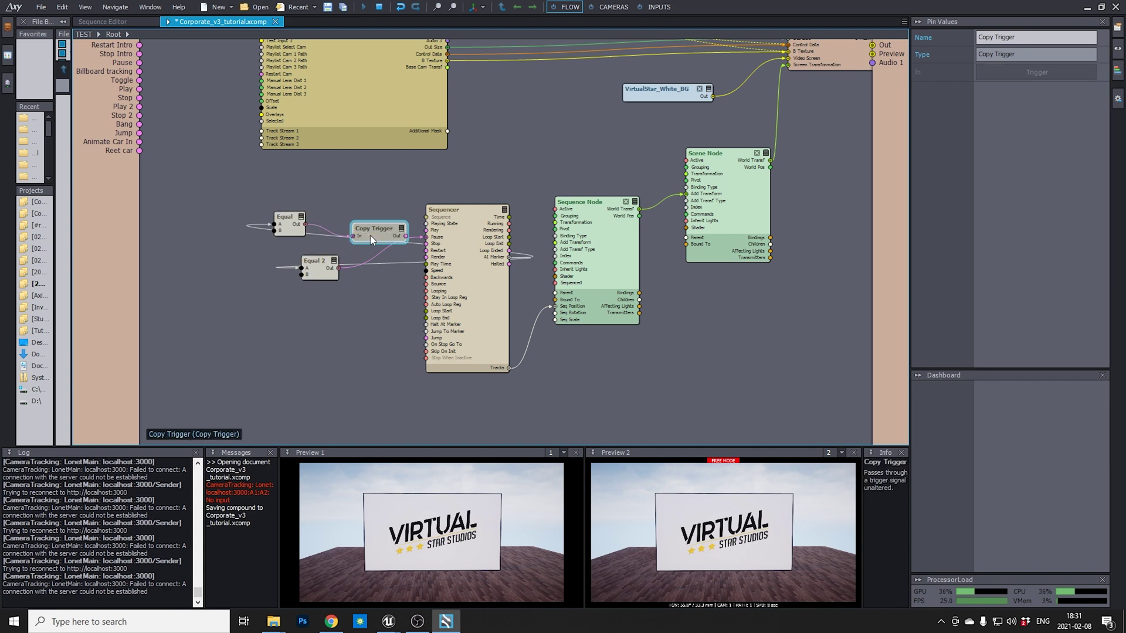
pyautogui.press('Delete')
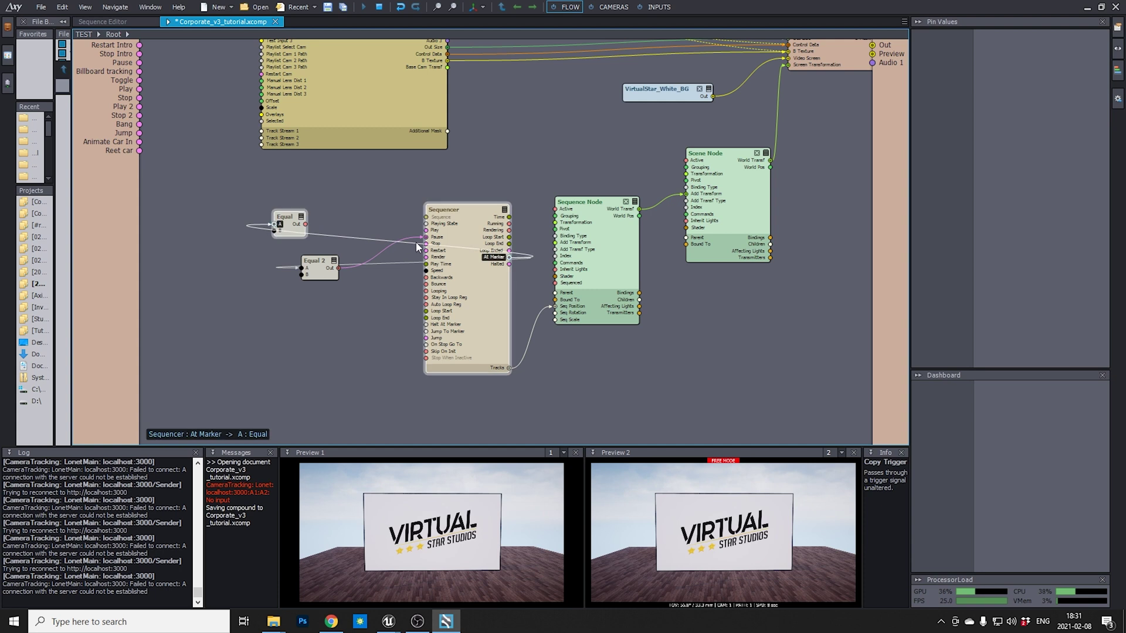
# Step: Insert a Trigger Any module between the Equal modules and the Sequencer
pyautogui.rightClick(356, 220)
pyautogui.click(368, 226)
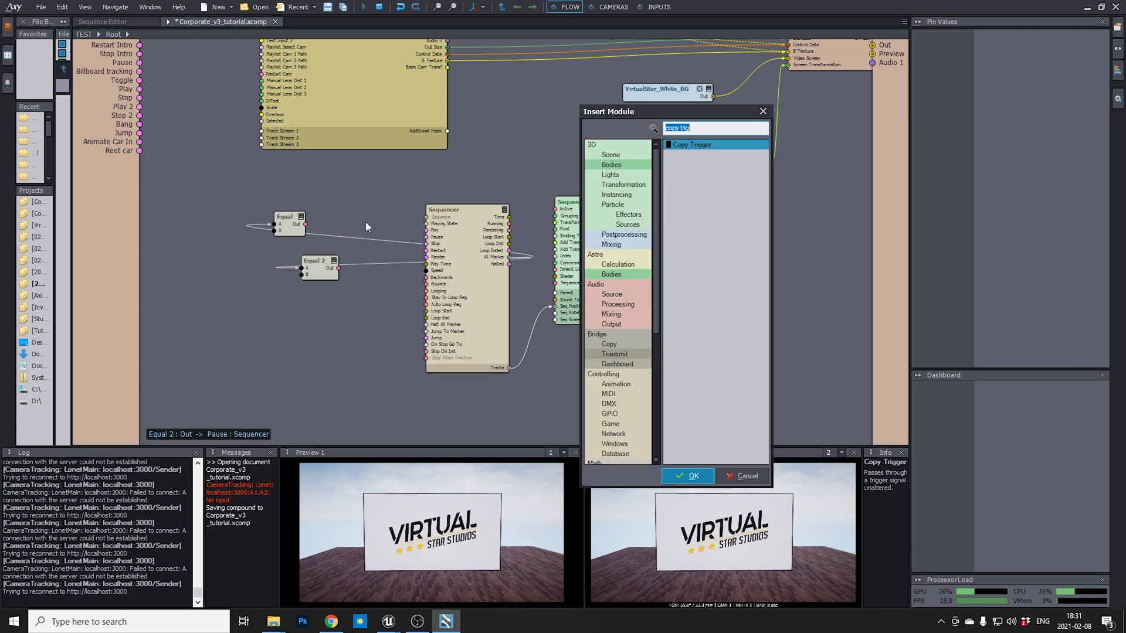
pyautogui.write('trigger')
pyautogui.click(692, 164)
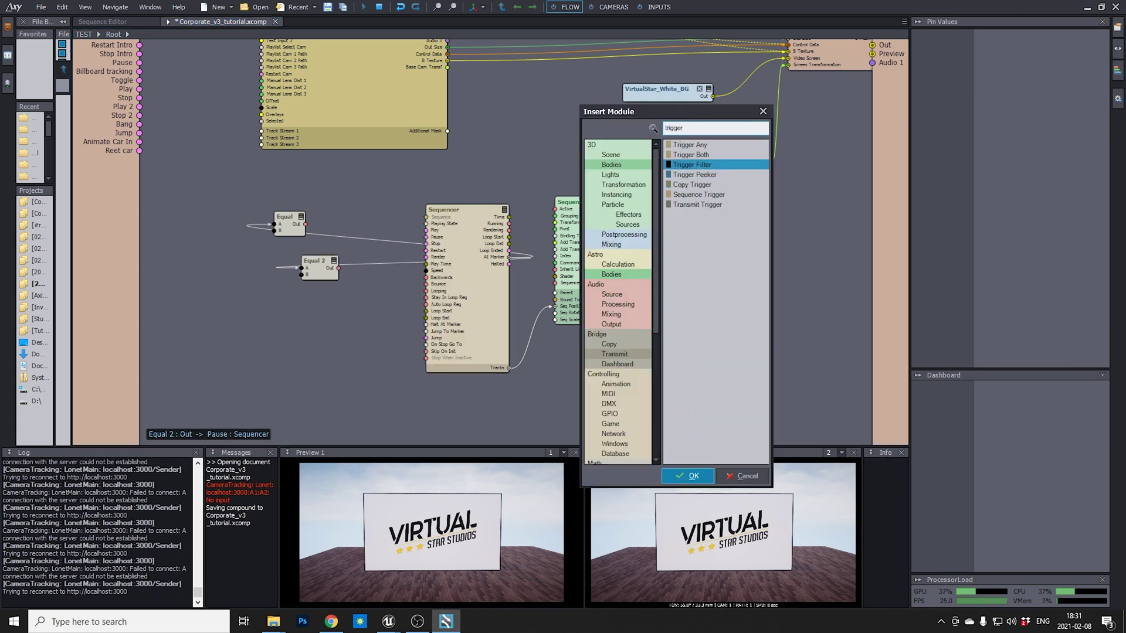
pyautogui.press('Down')
pyautogui.press('Down')
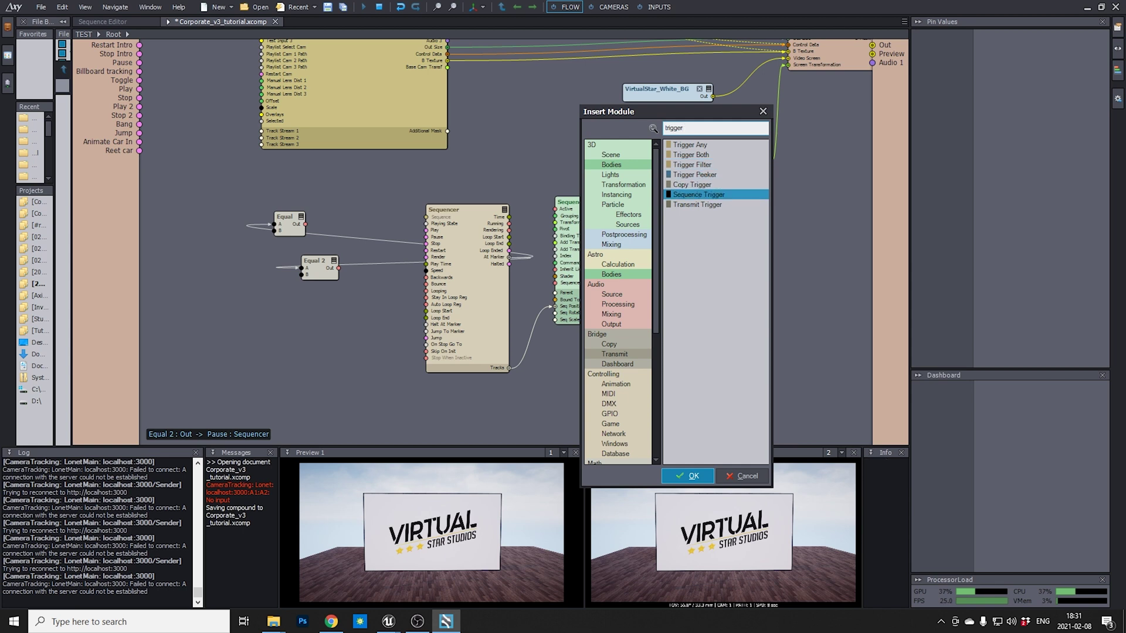
pyautogui.press('Up')
pyautogui.press('Up')
pyautogui.press('Up')
pyautogui.press('Up')
pyautogui.press('Up')
pyautogui.press('Return')
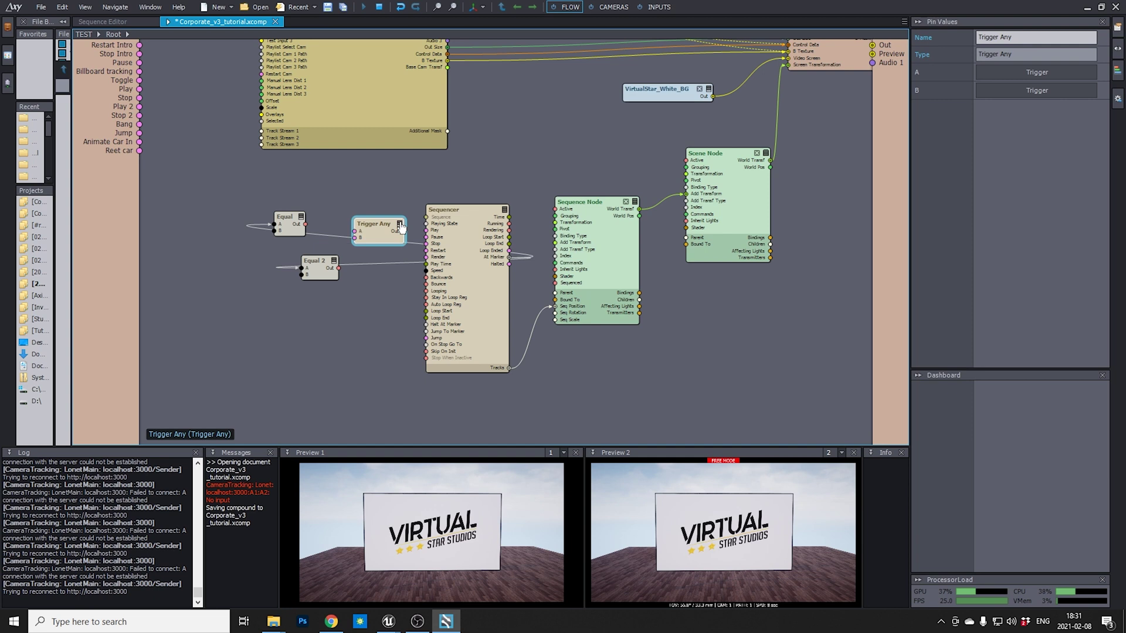
# Step: Connect Equal and Equal 2 to Trigger Any's A and B inputs, with its output driving the Sequencer's Pause
pyautogui.moveTo(381, 212); pyautogui.dragTo(381, 211)
pyautogui.moveTo(299, 224); pyautogui.dragTo(354, 216)
pyautogui.moveTo(339, 268); pyautogui.dragTo(427, 244)
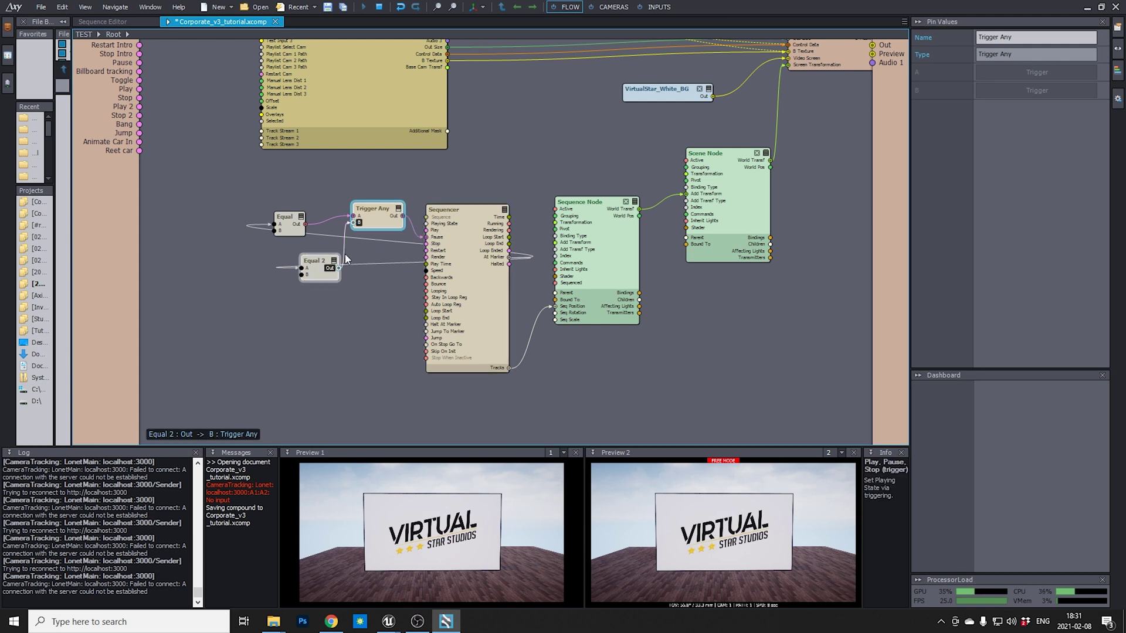
# Step: Test the Sequencer by stopping it and repeatedly triggering Play to run the screen animation from marker to marker
pyautogui.click(466, 205)
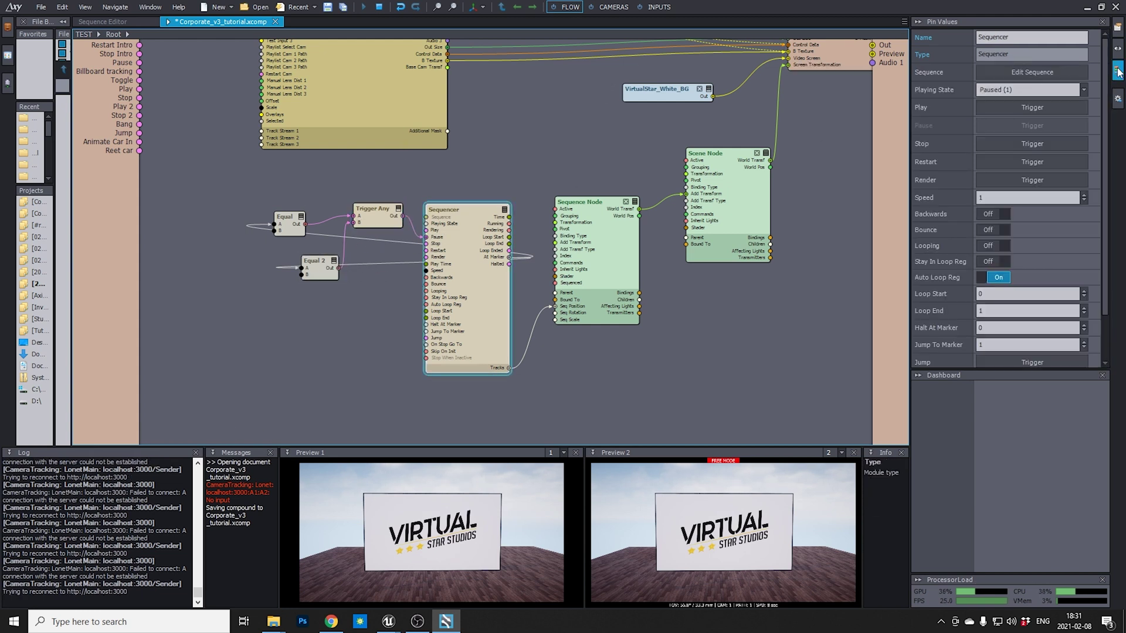
pyautogui.click(1011, 140)
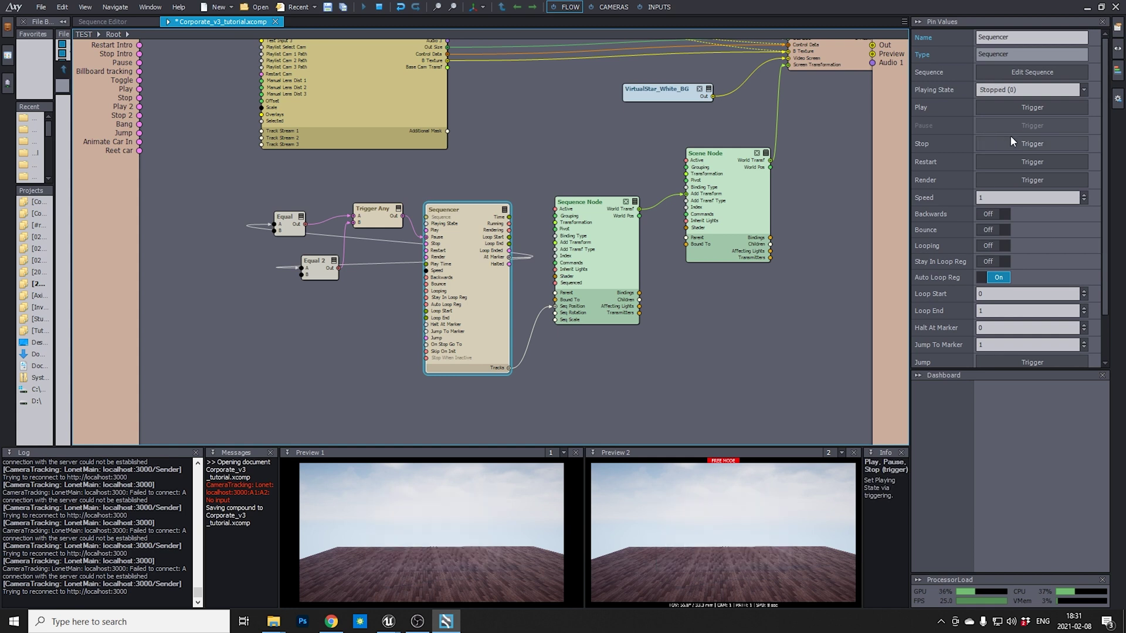
pyautogui.click(1022, 108)
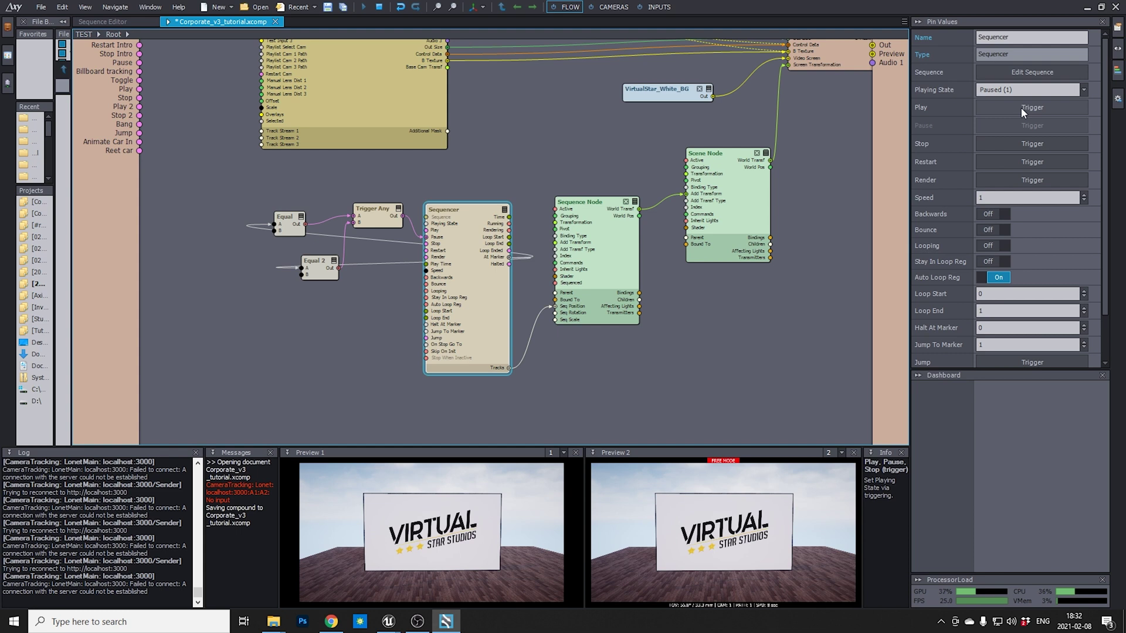
pyautogui.click(1021, 107)
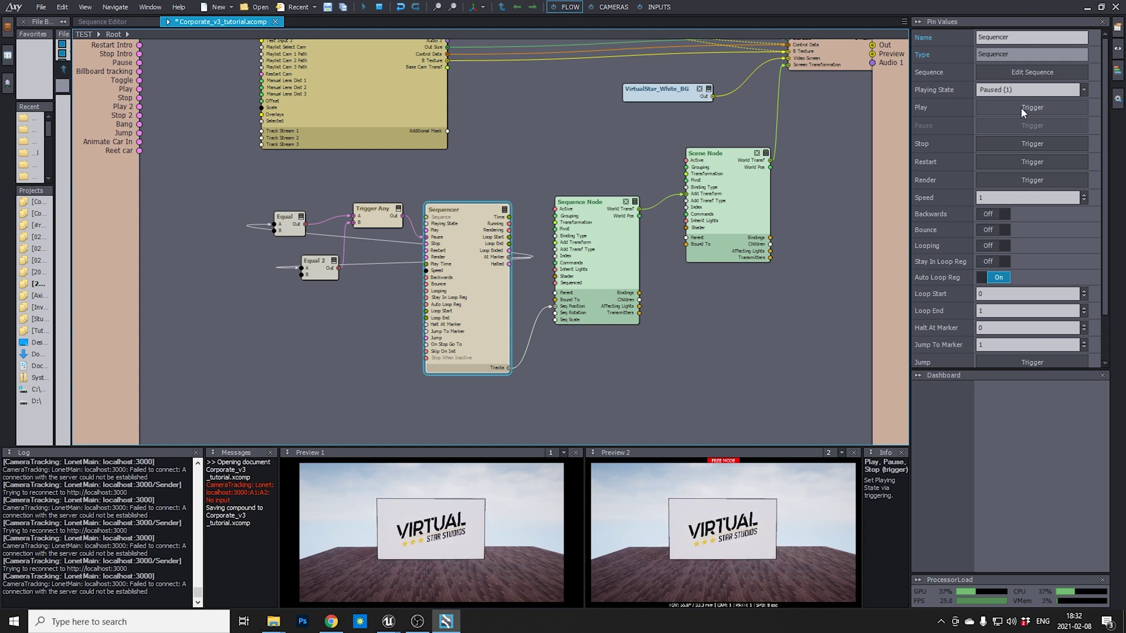
pyautogui.click(1021, 107)
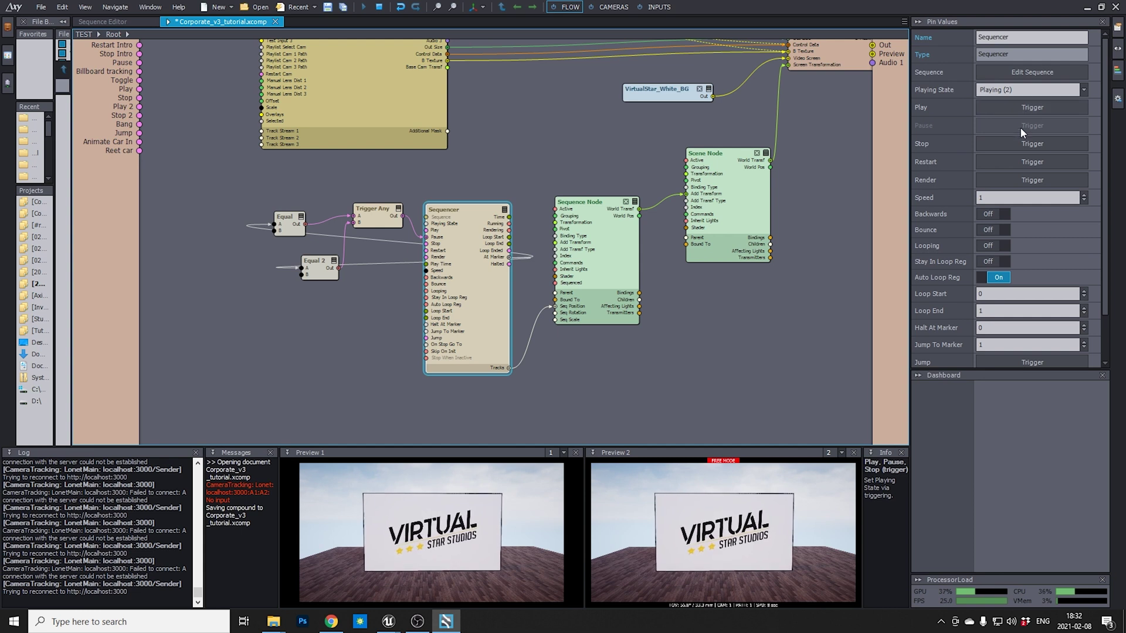
pyautogui.click(1022, 143)
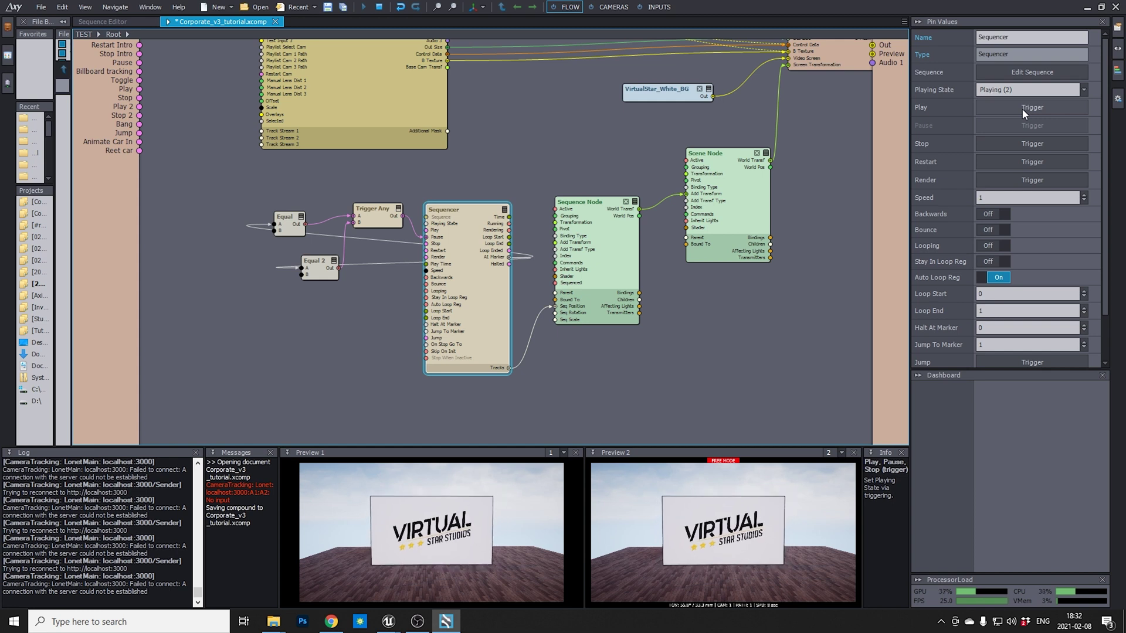
pyautogui.click(1023, 109)
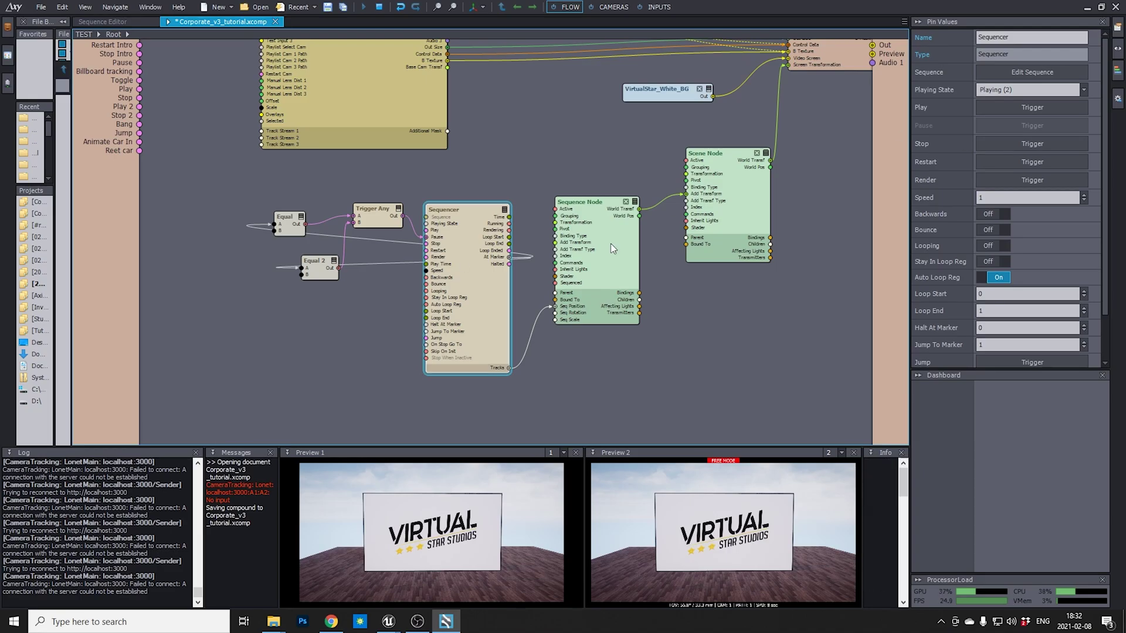
# Step: Set the Scene Node's Z position to about -0.72 and play the sequence at that distance
pyautogui.click(729, 208)
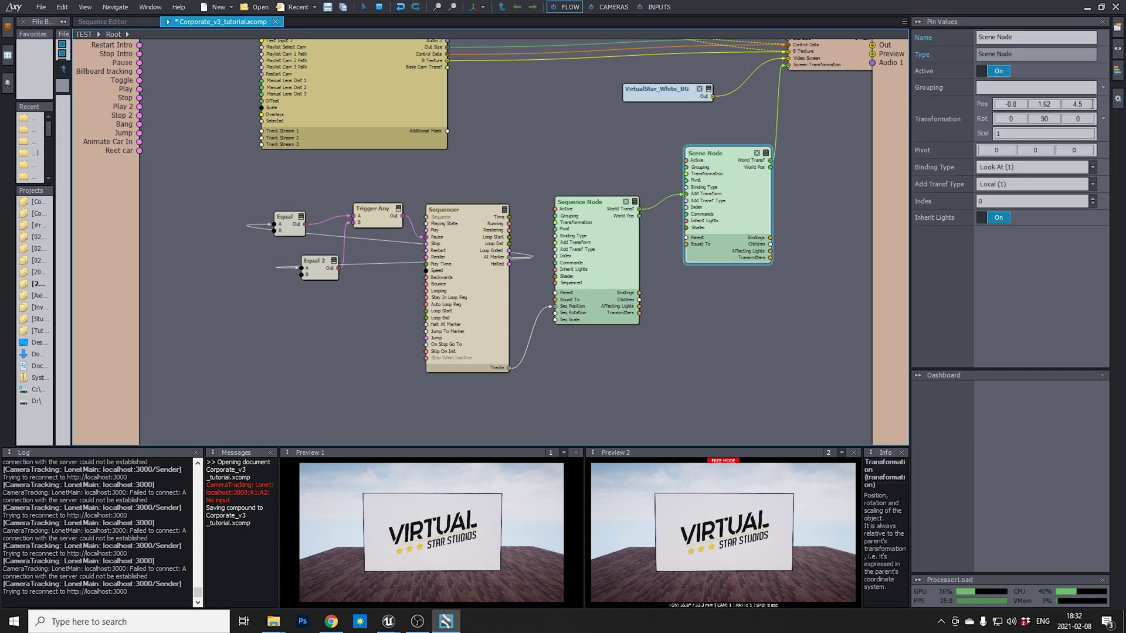
pyautogui.moveTo(1092, 104); pyautogui.dragTo(1076, 104)
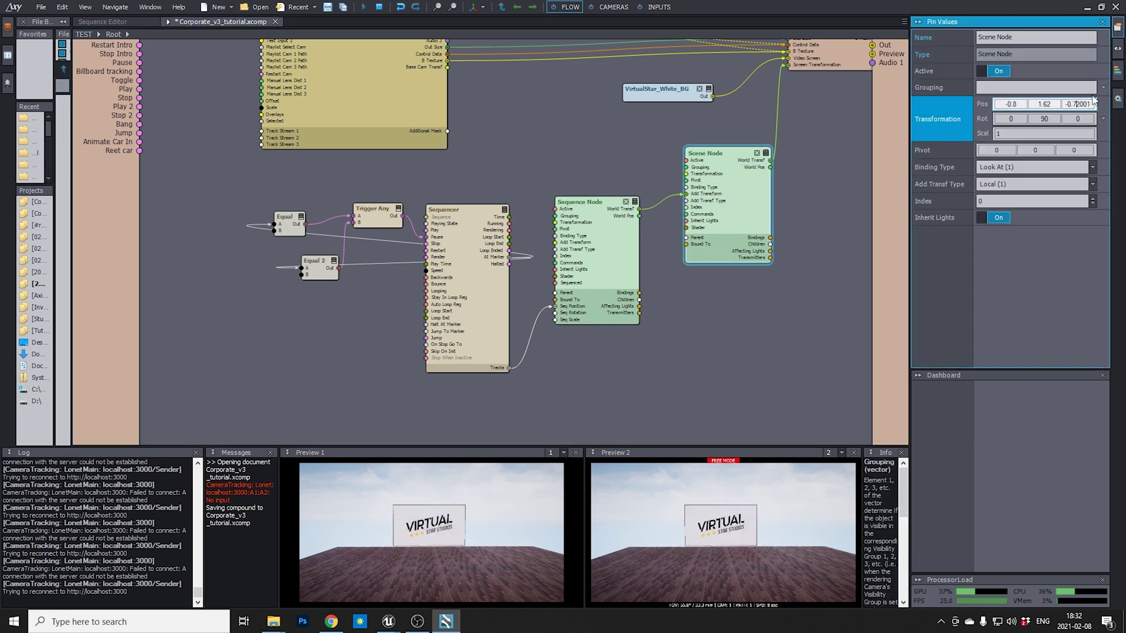
pyautogui.click(486, 213)
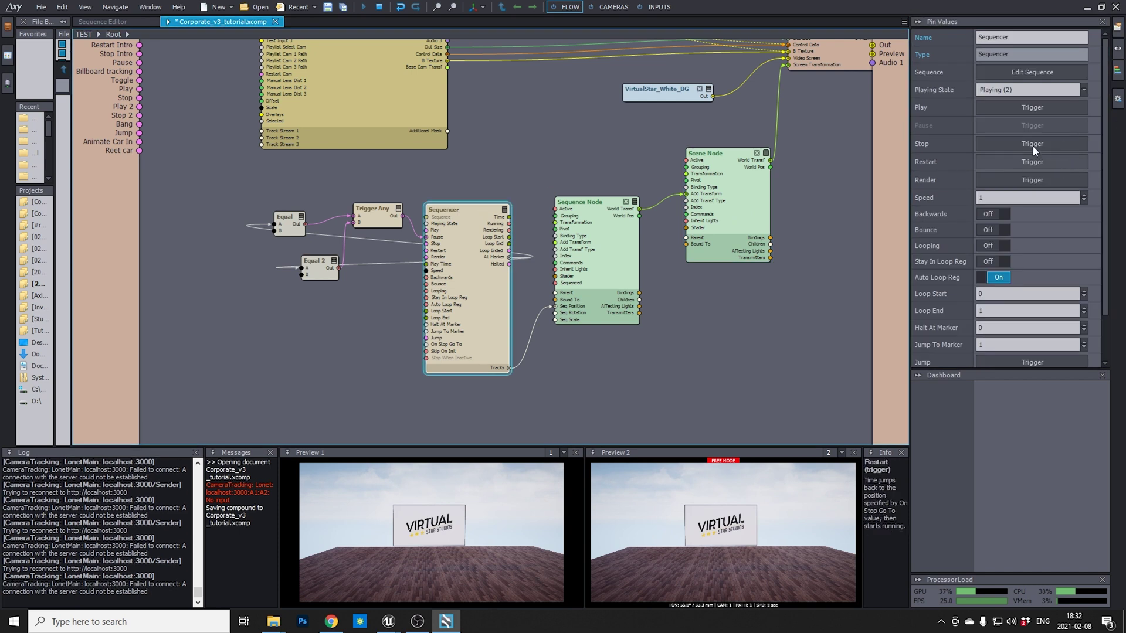
pyautogui.click(1034, 104)
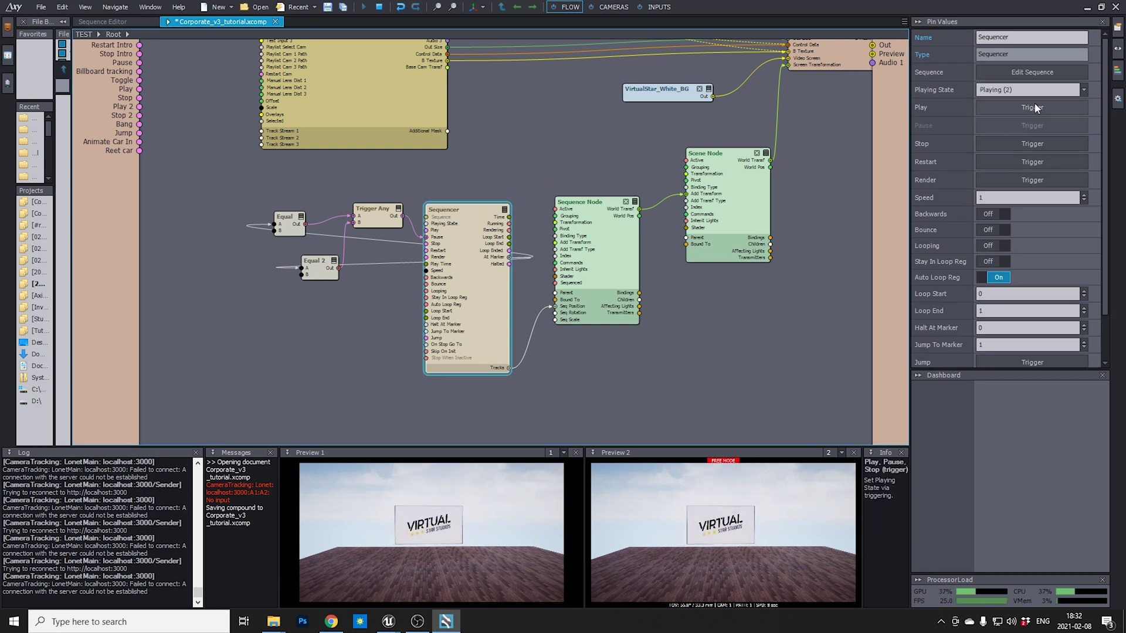
pyautogui.click(1032, 106)
# Step: Set the Scene Node's Z position to about 7.42, play the sequence there, and stop the Sequencer
pyautogui.click(722, 181)
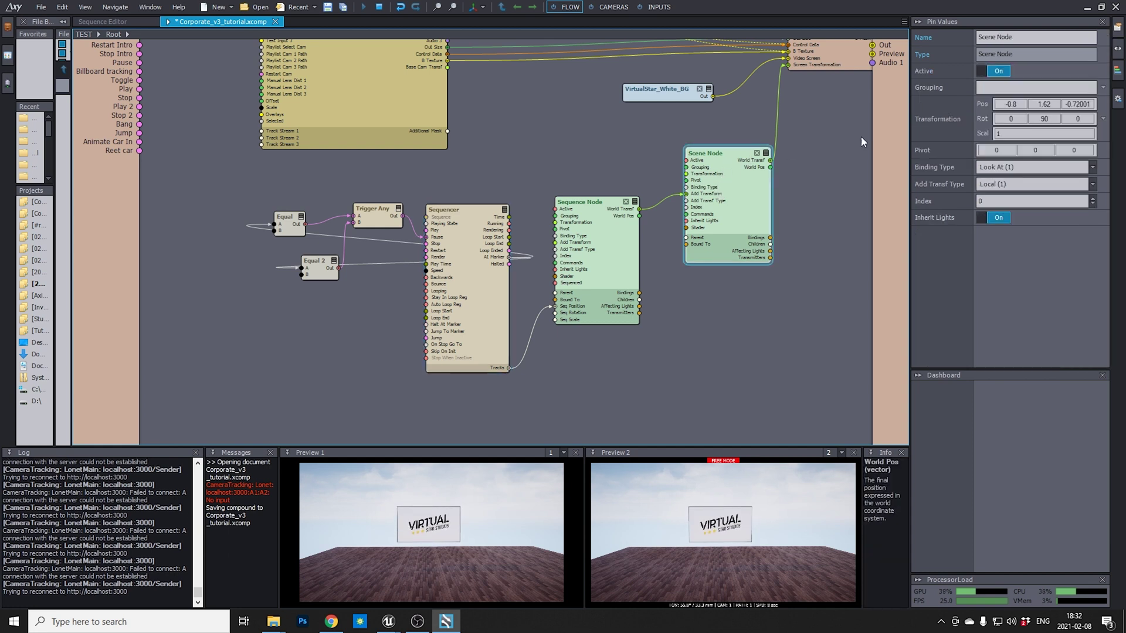
pyautogui.moveTo(1083, 103); pyautogui.dragTo(1055, 150)
pyautogui.click(463, 294)
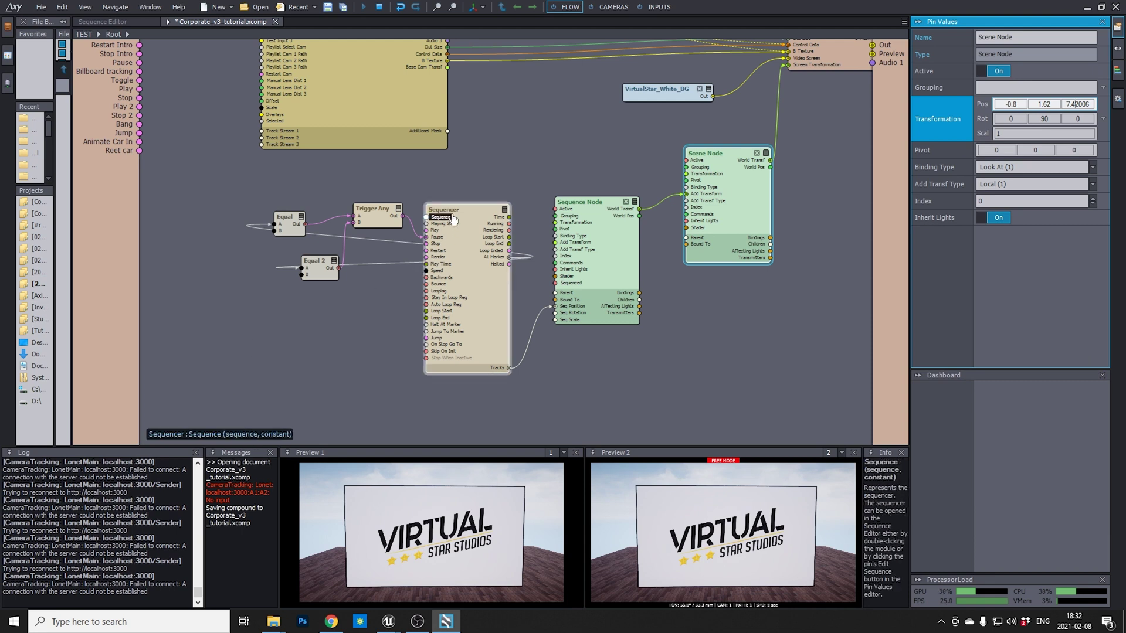
pyautogui.click(1050, 106)
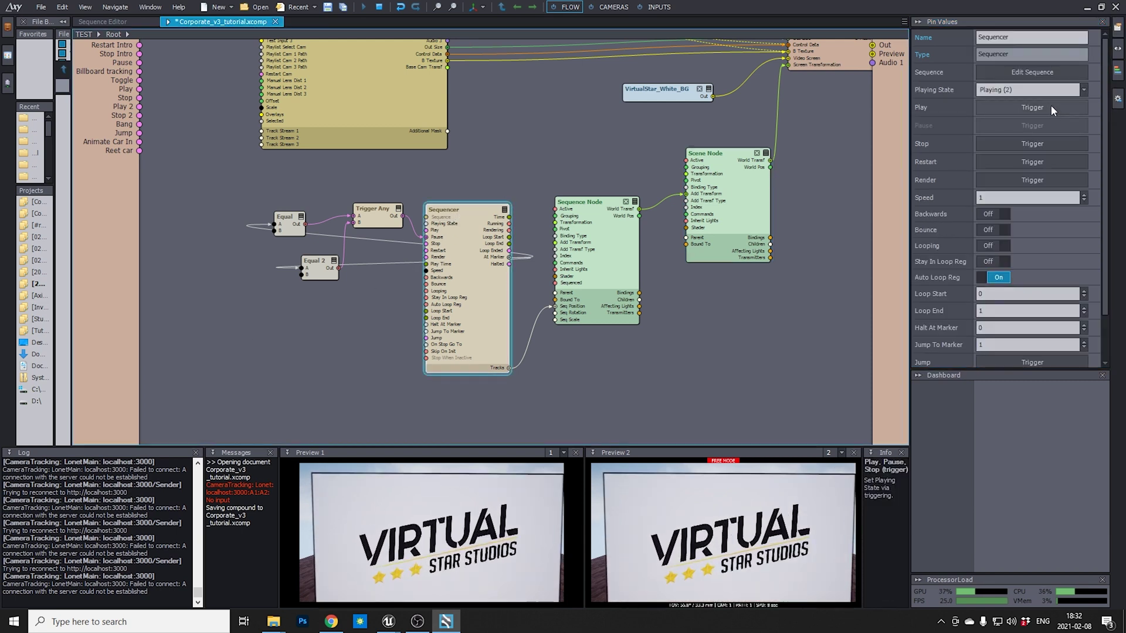
pyautogui.click(1036, 146)
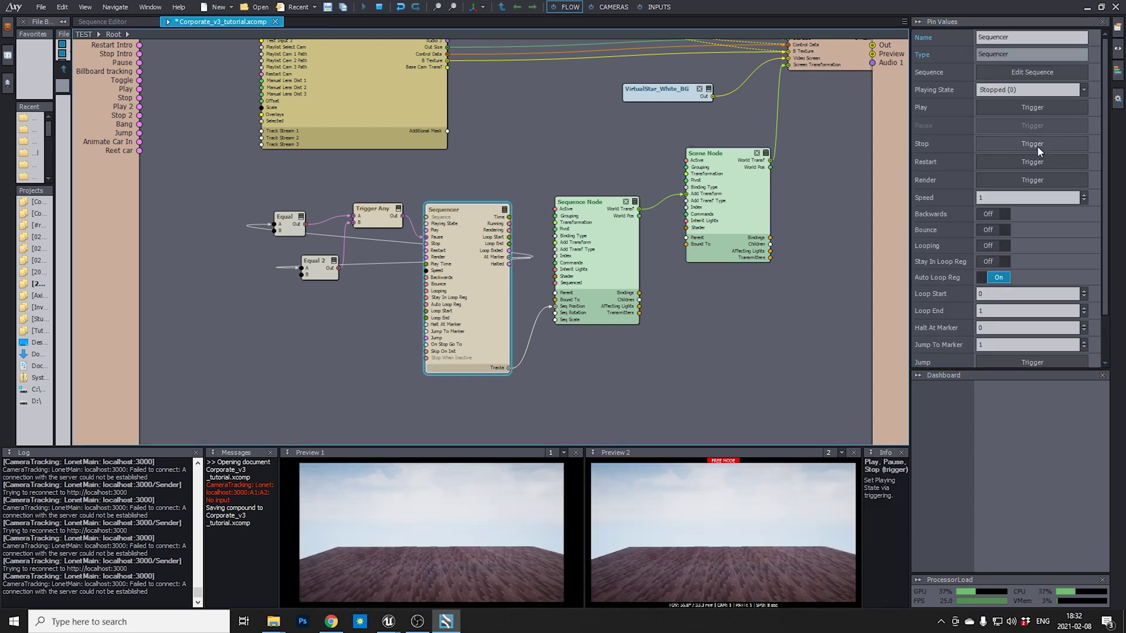